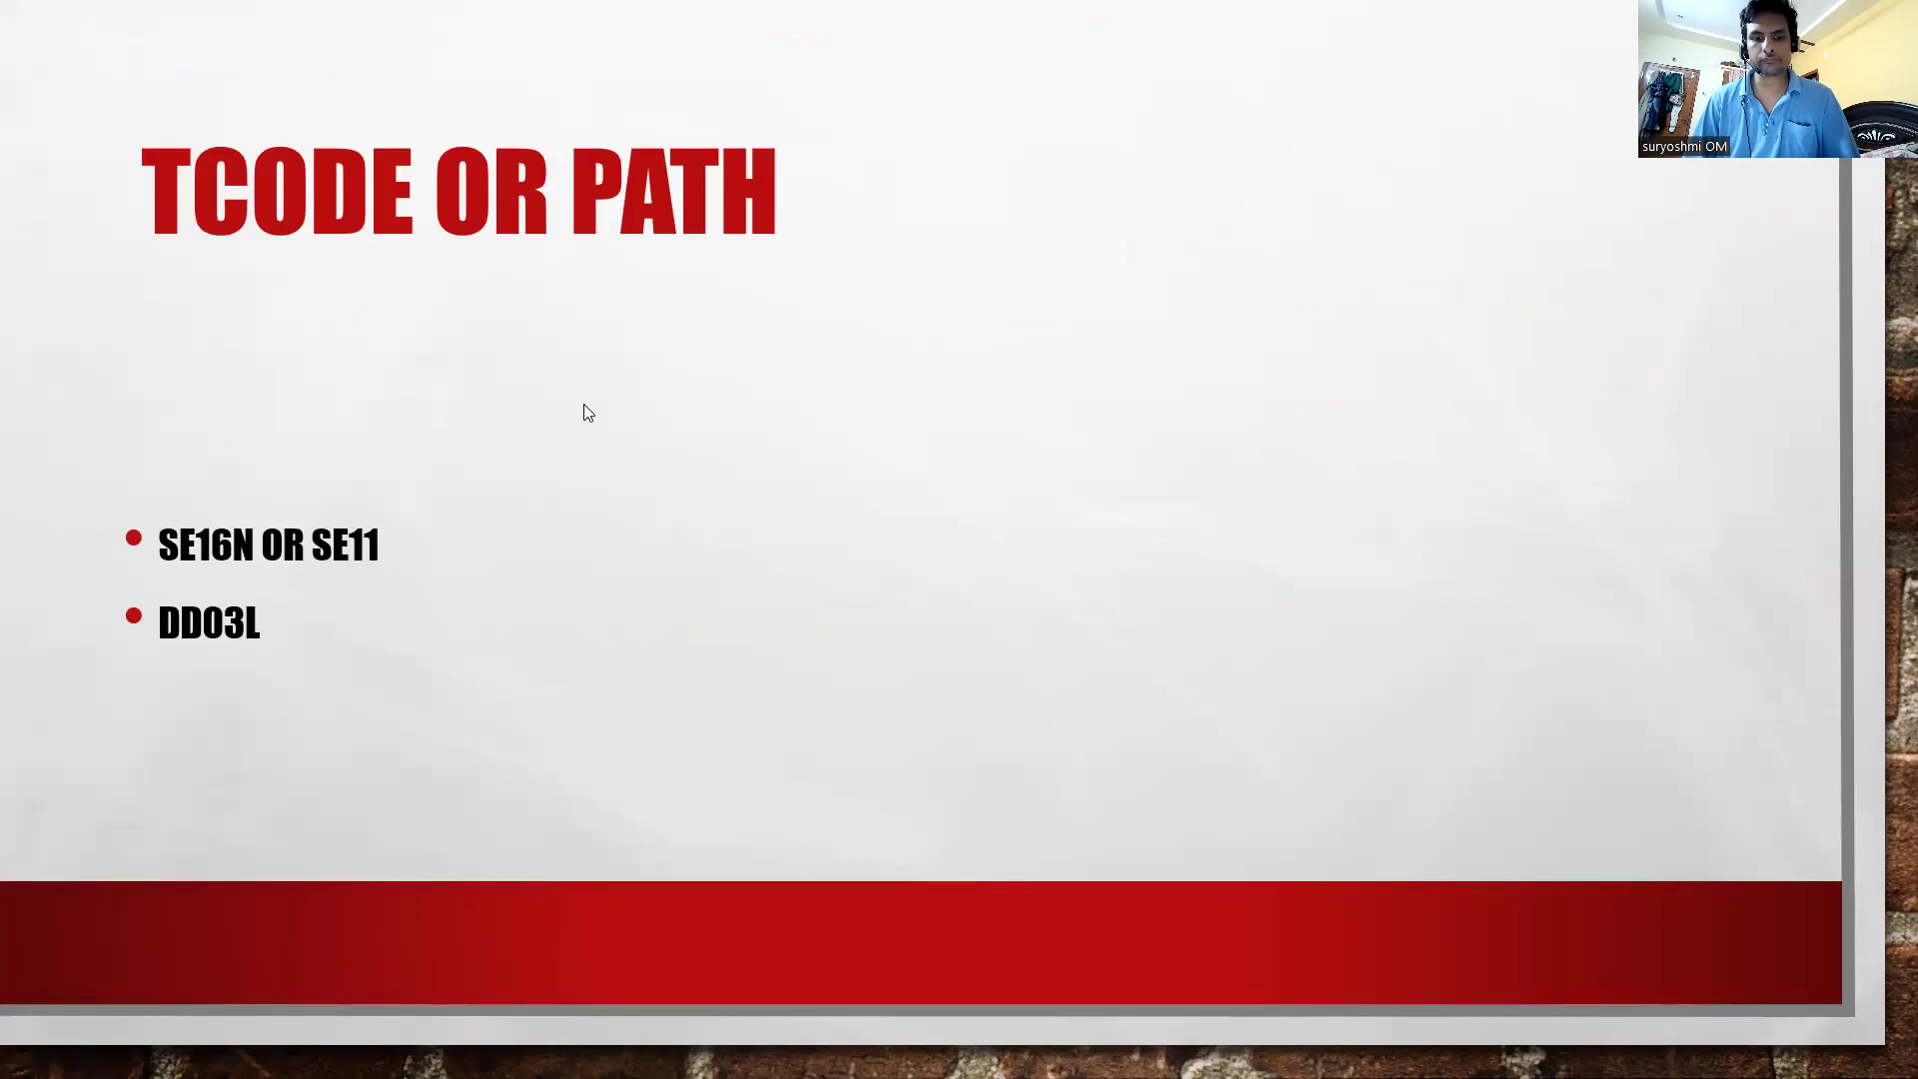
Leave the PowerPoint slide and return to the SAP Easy Access window with se16n entered.
key("alt+Tab")
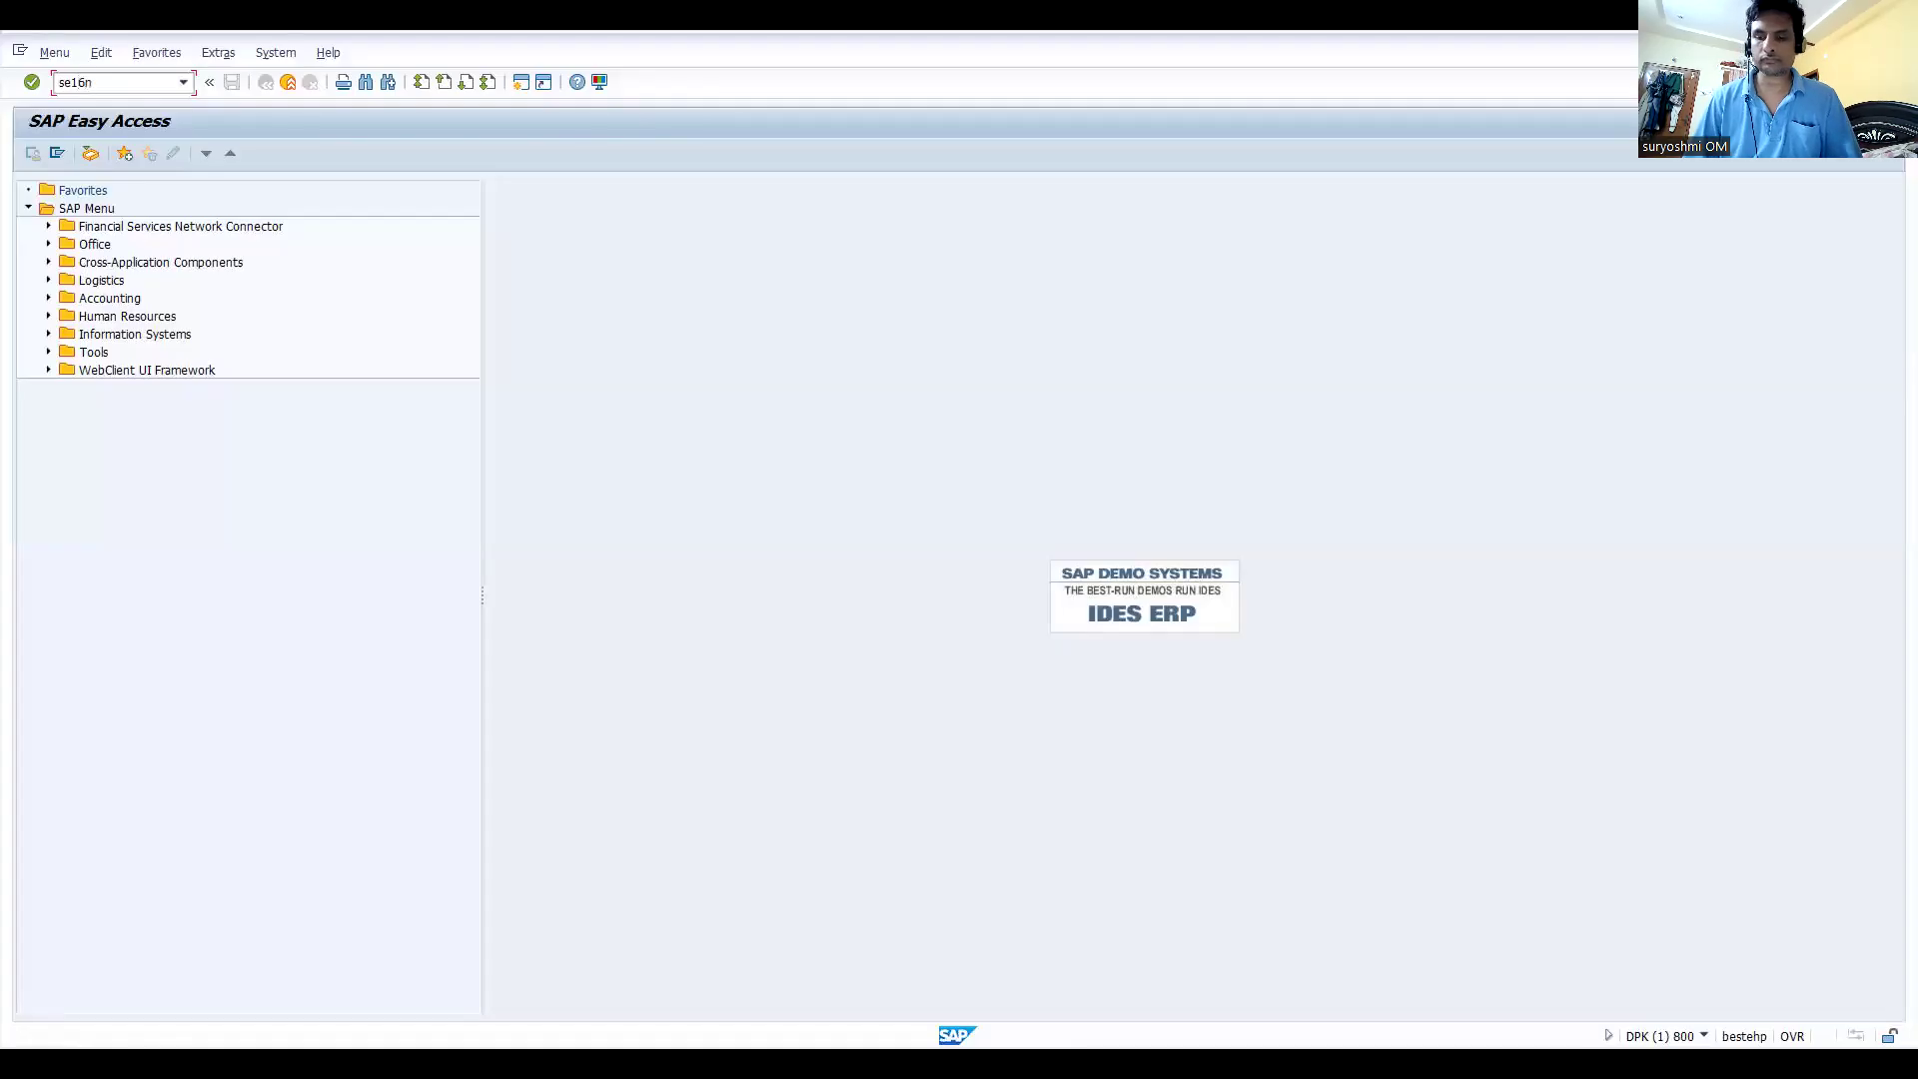
Run SE16N for DD03L and set the Field Name value to VKORG, fixing the 'vkog' typo.
left_click(444, 284)
key("Return")
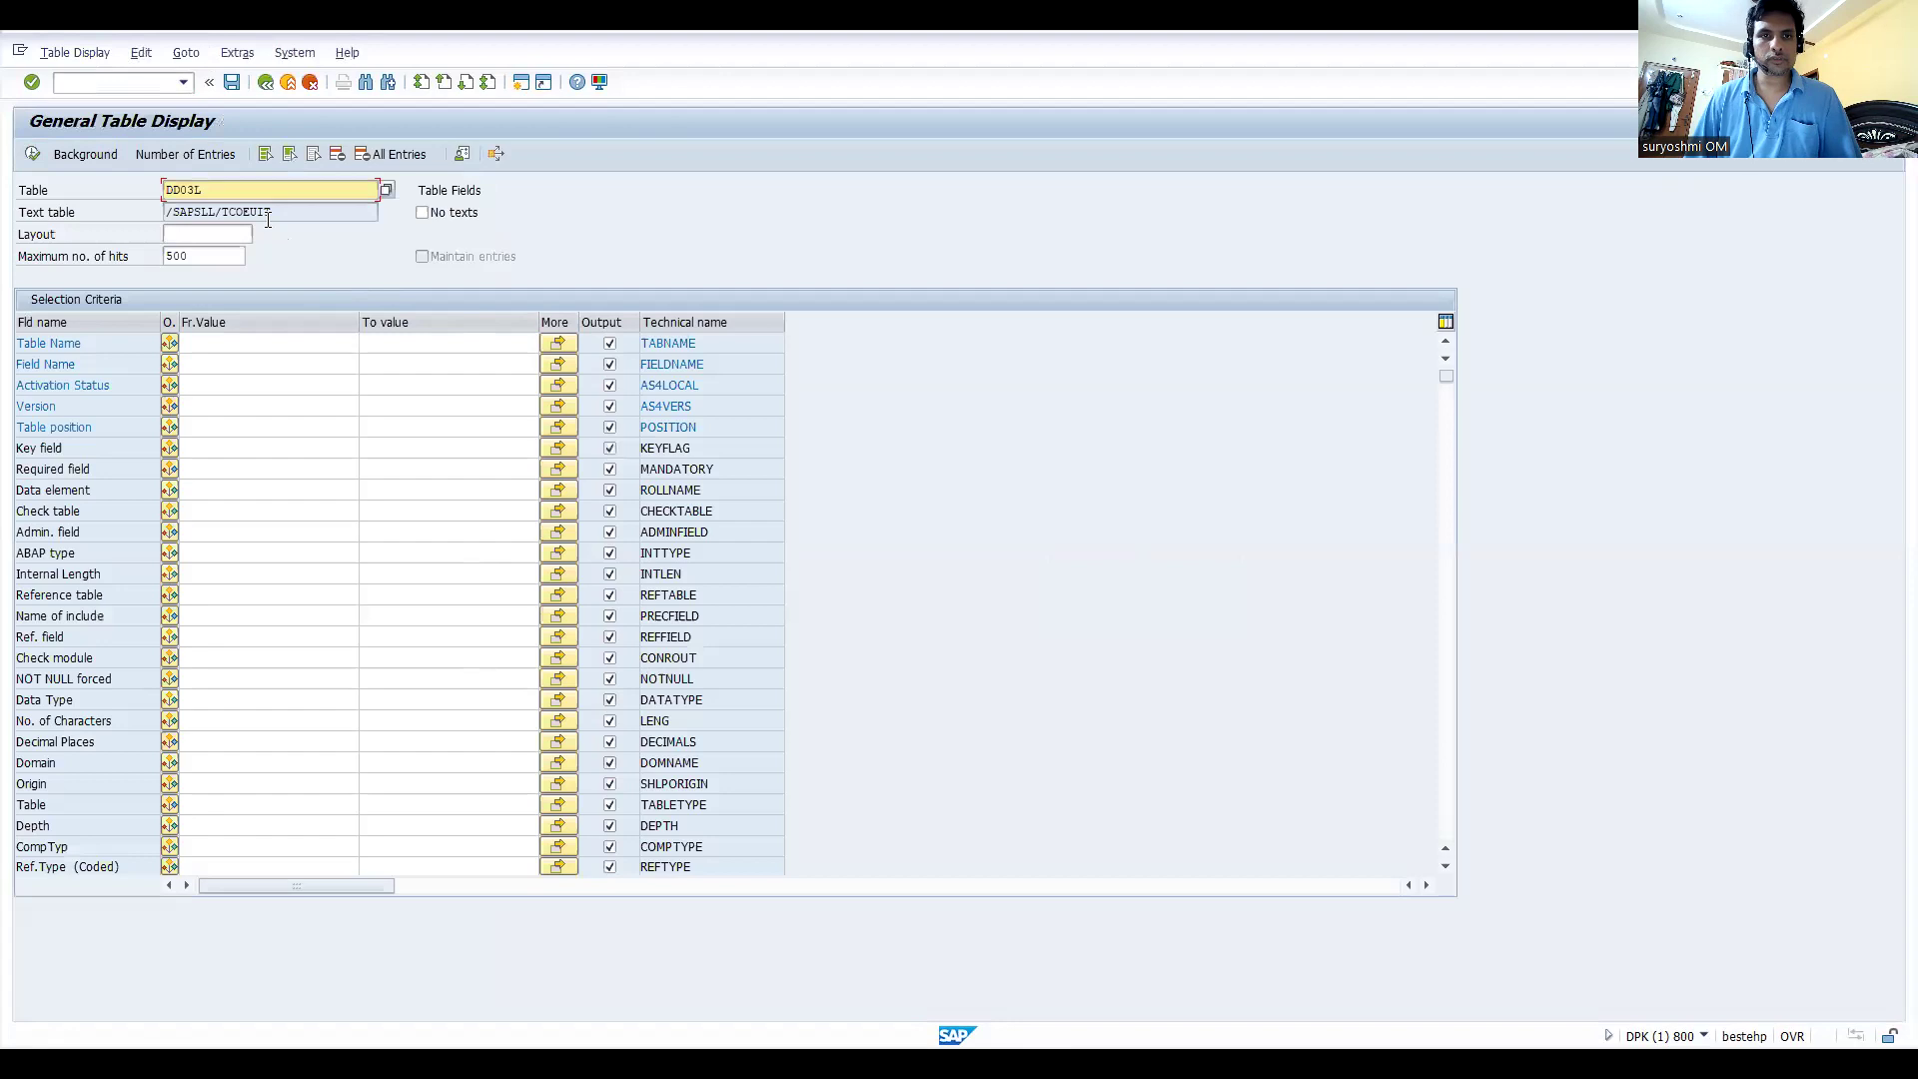
left_click(217, 369)
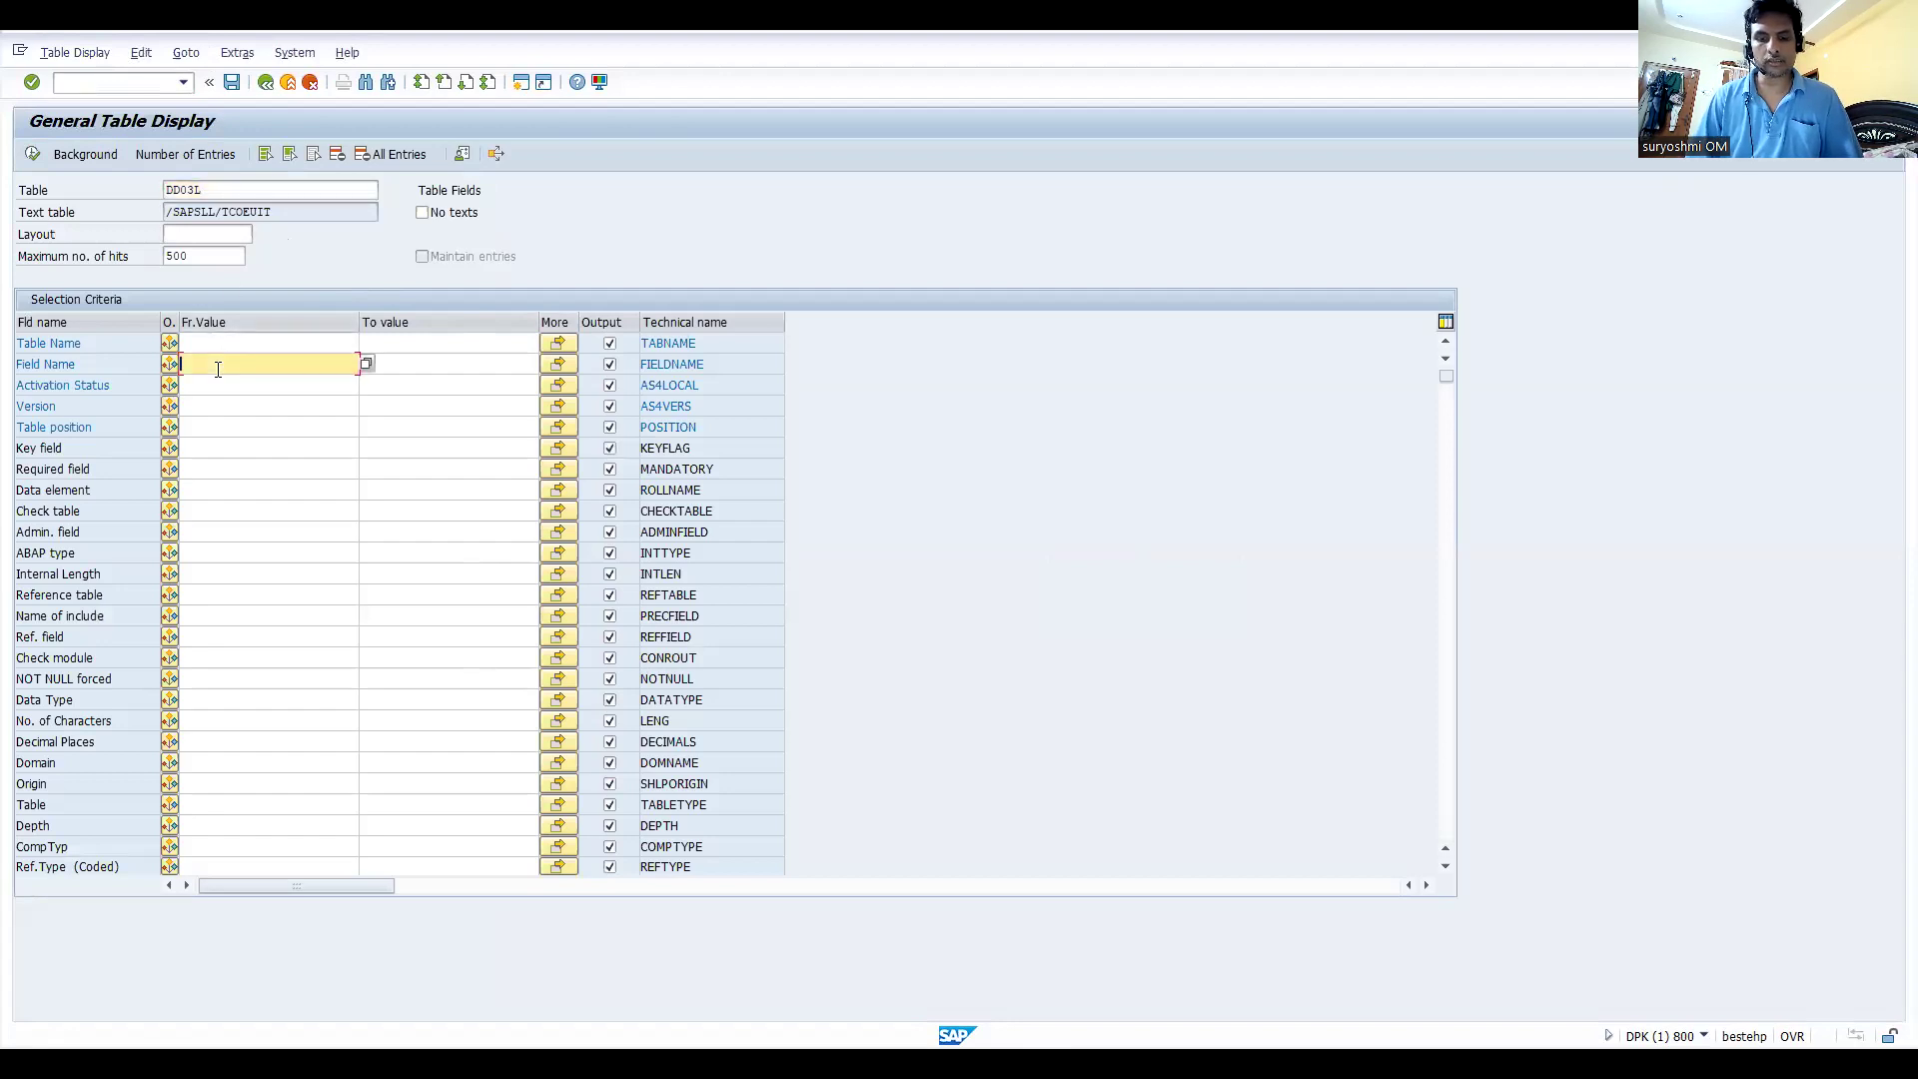
type("vkog")
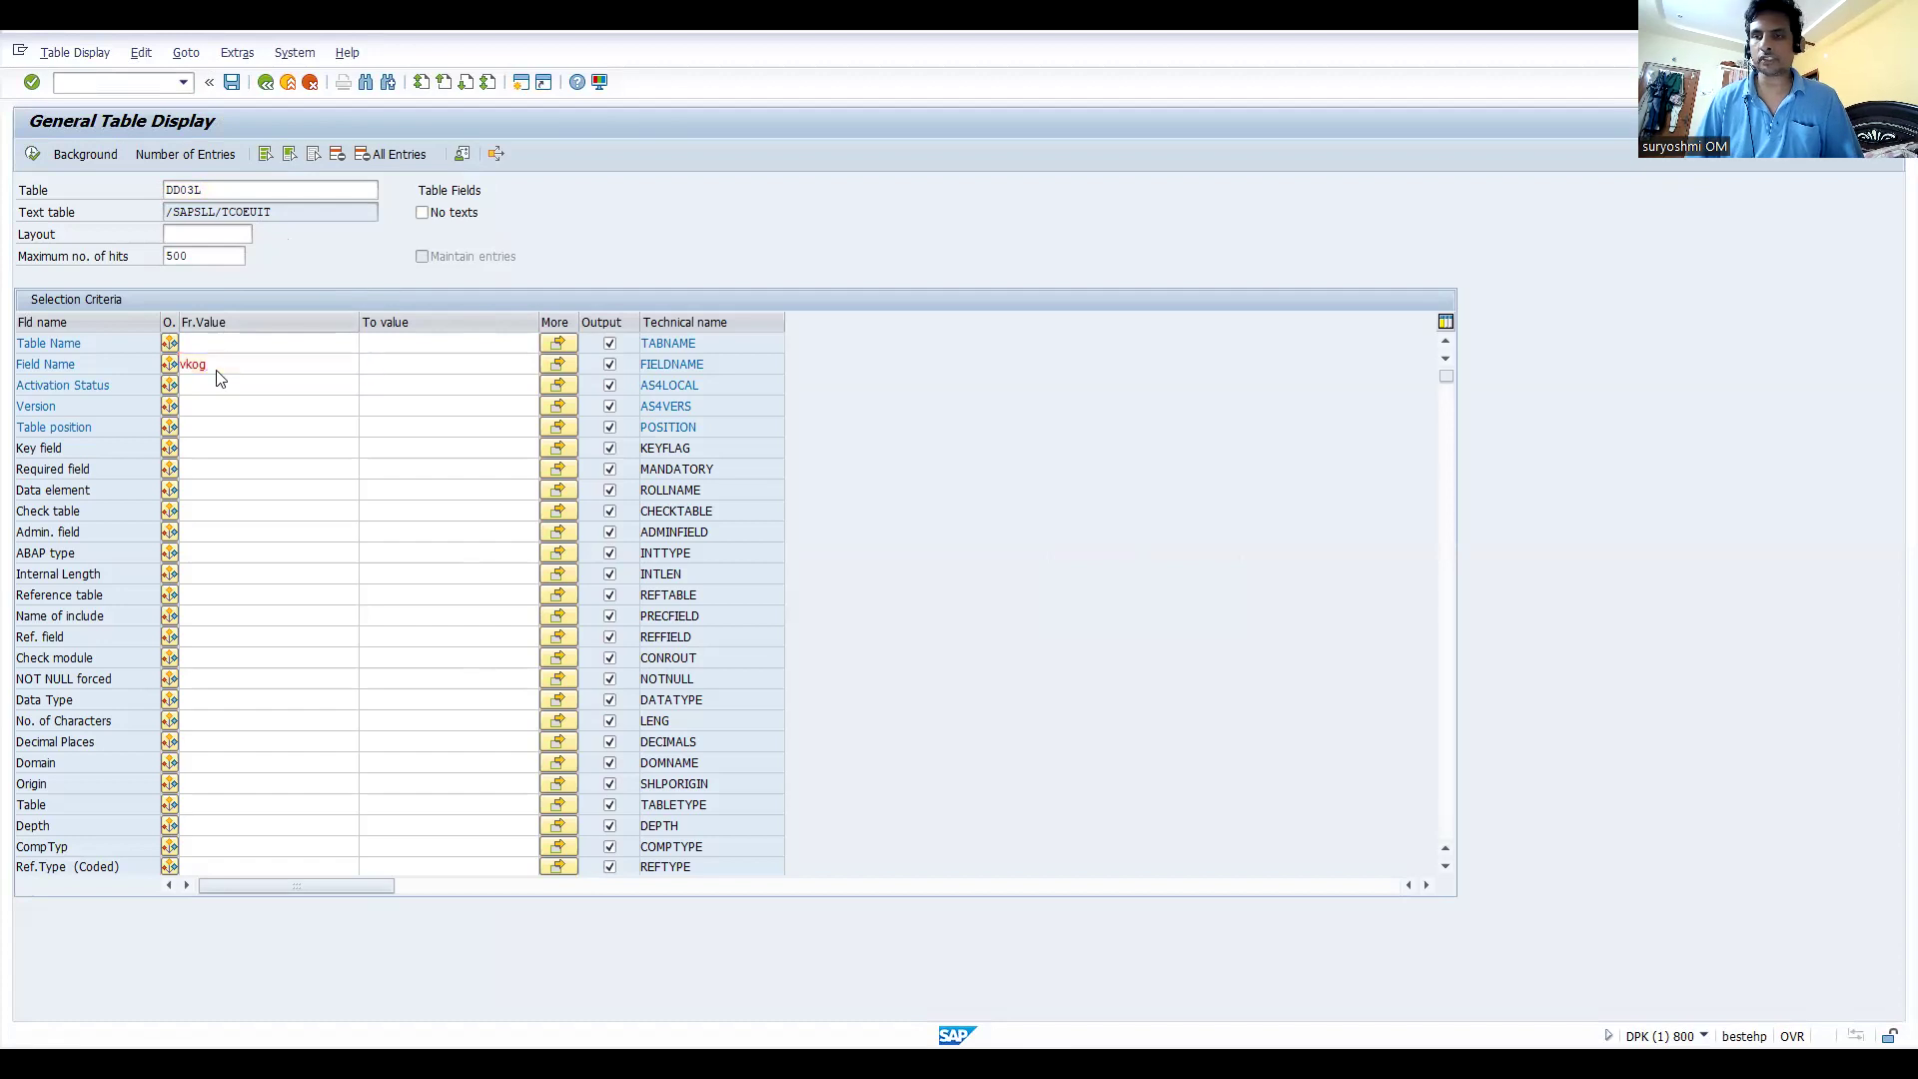
key("Return")
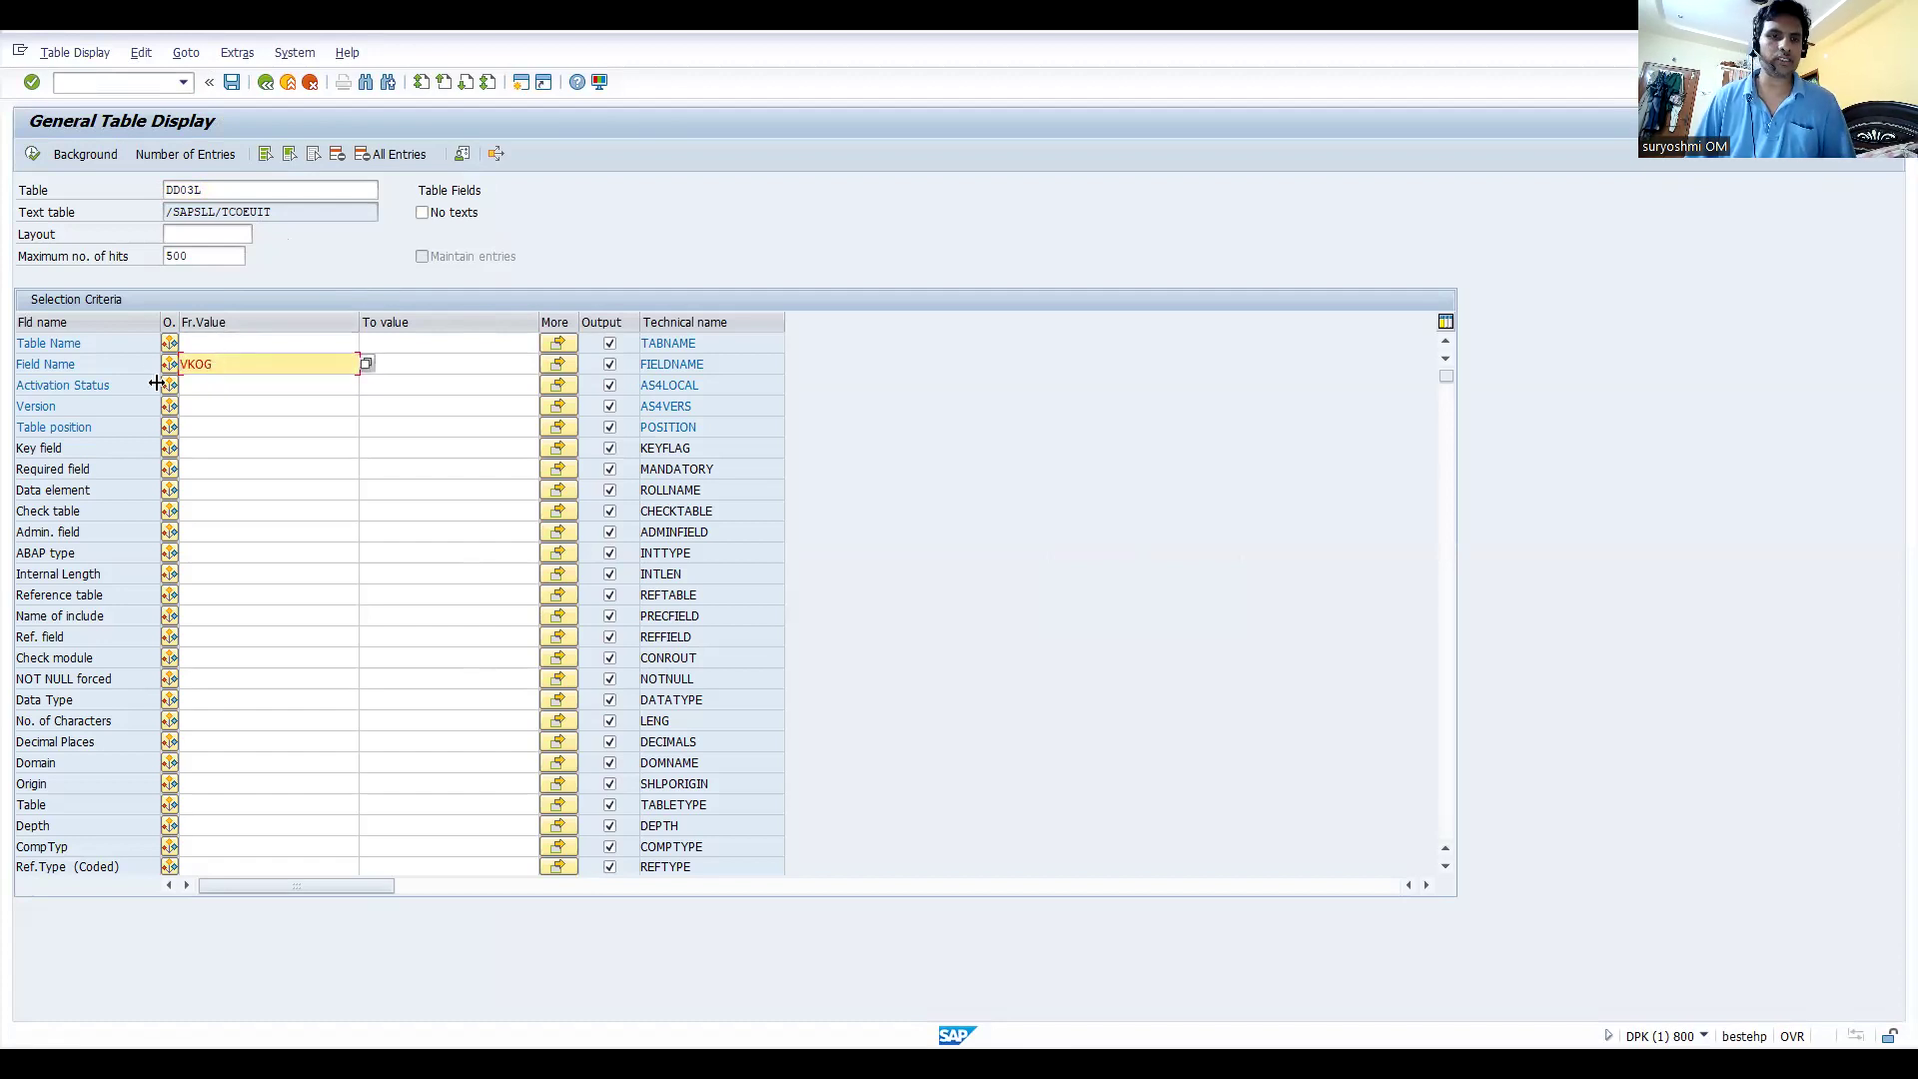
key("BackSpace")
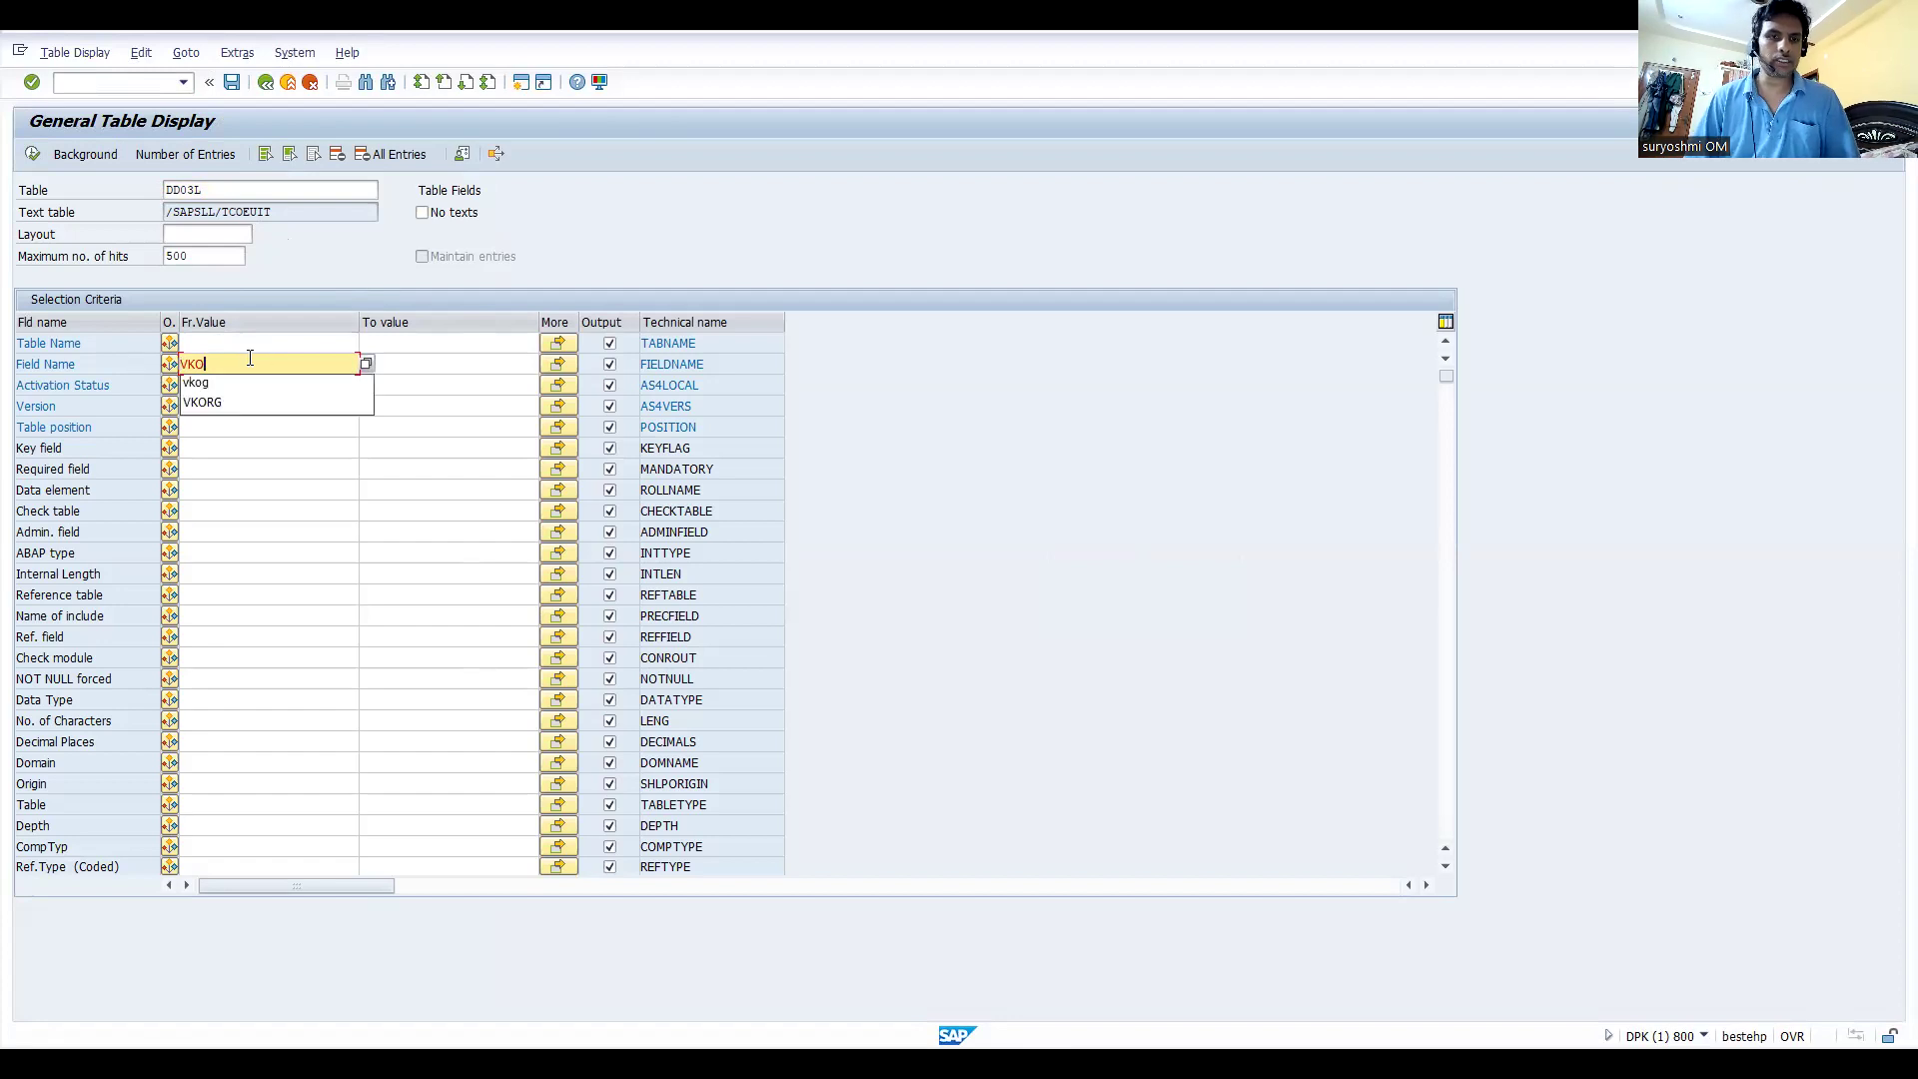
type("rg")
key("Return")
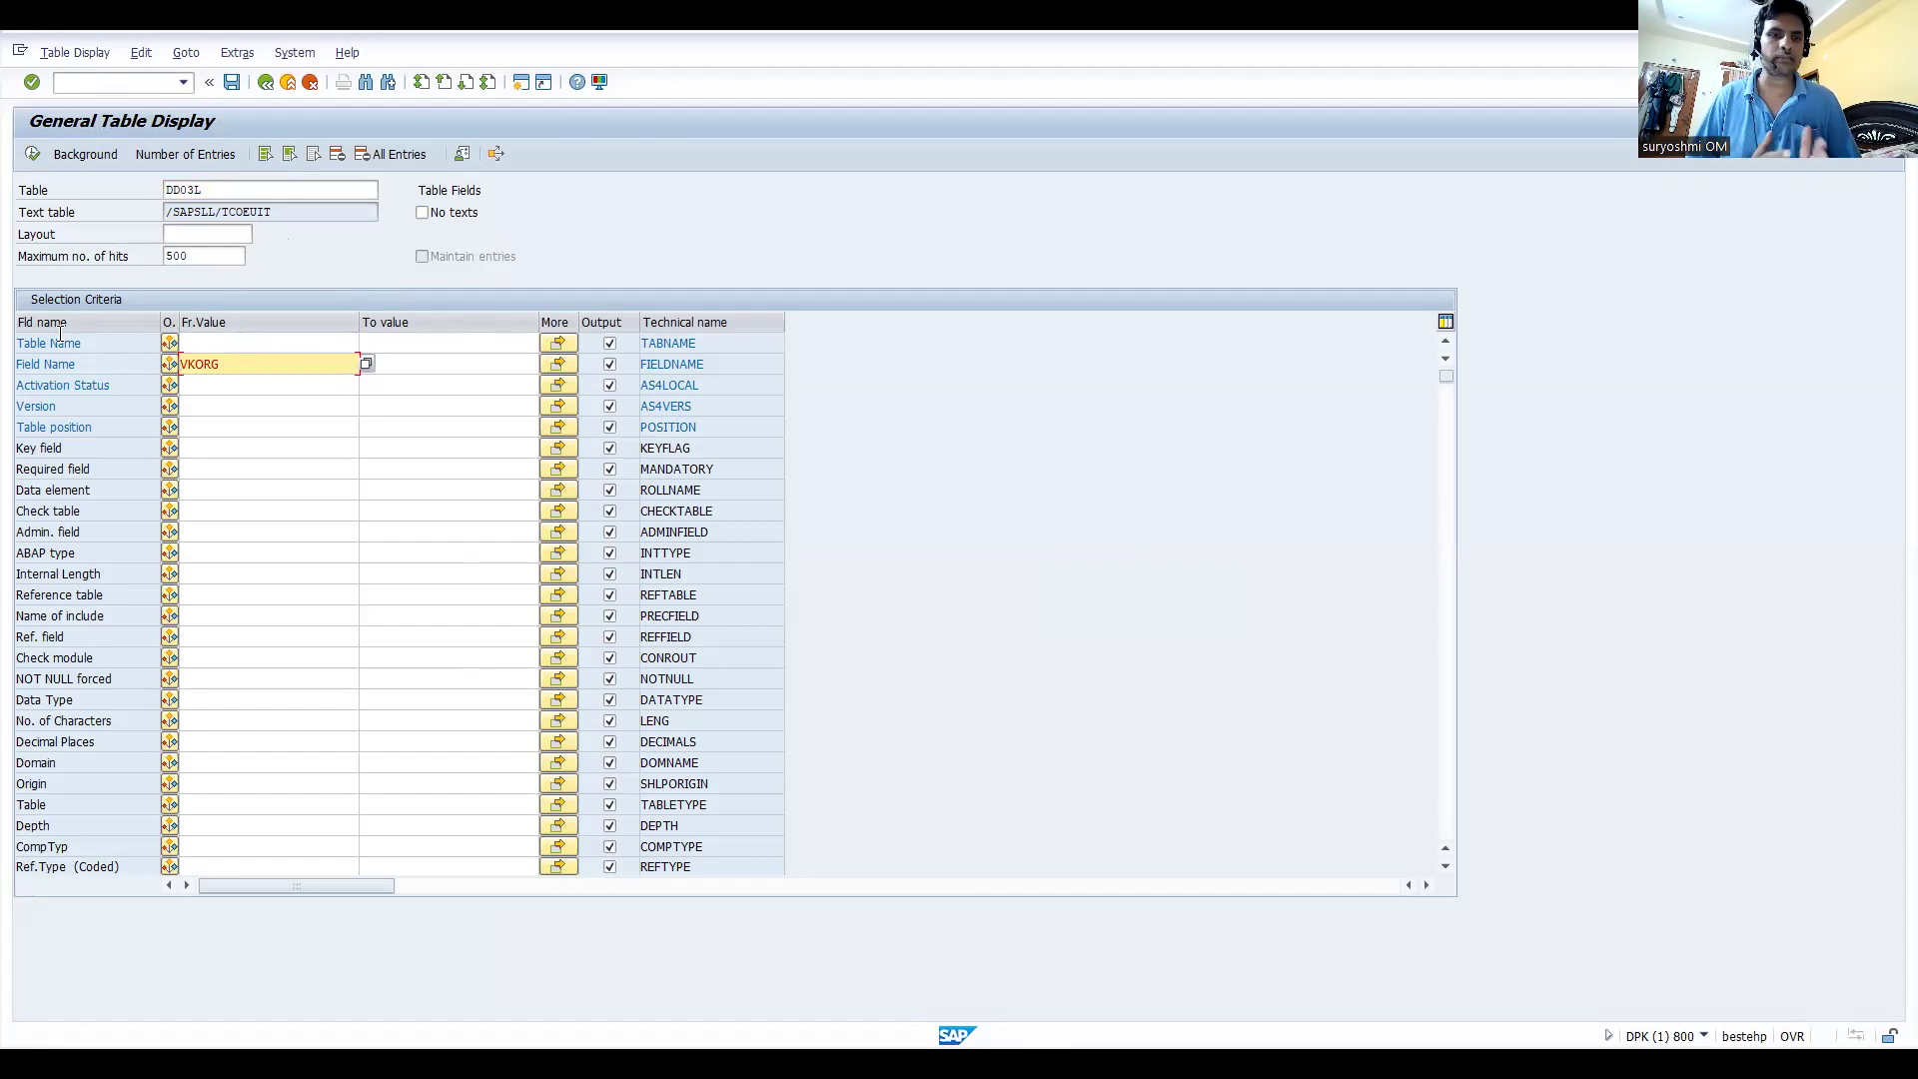
Clear the 500-hit limit and rerun the VKORG search to get all 5,965 entries.
left_click(36, 156)
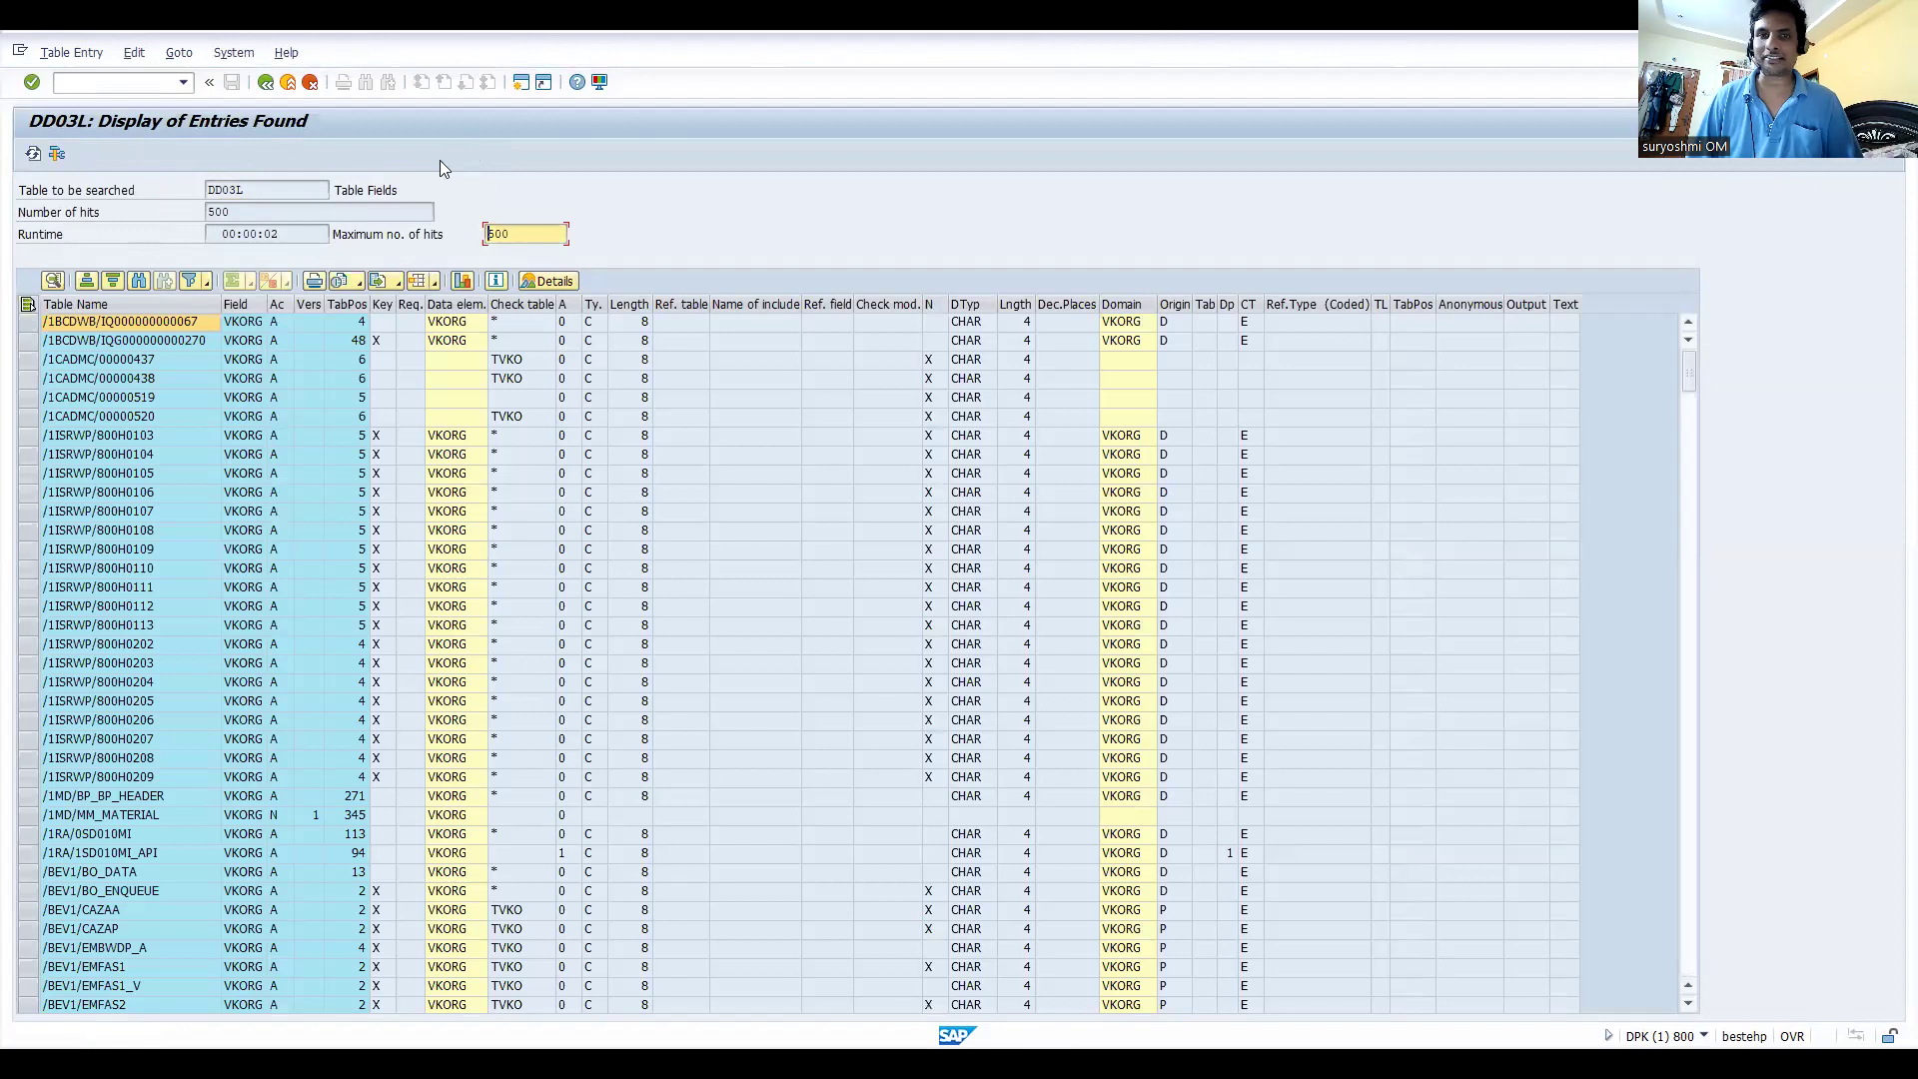
left_click(266, 84)
left_click(208, 256)
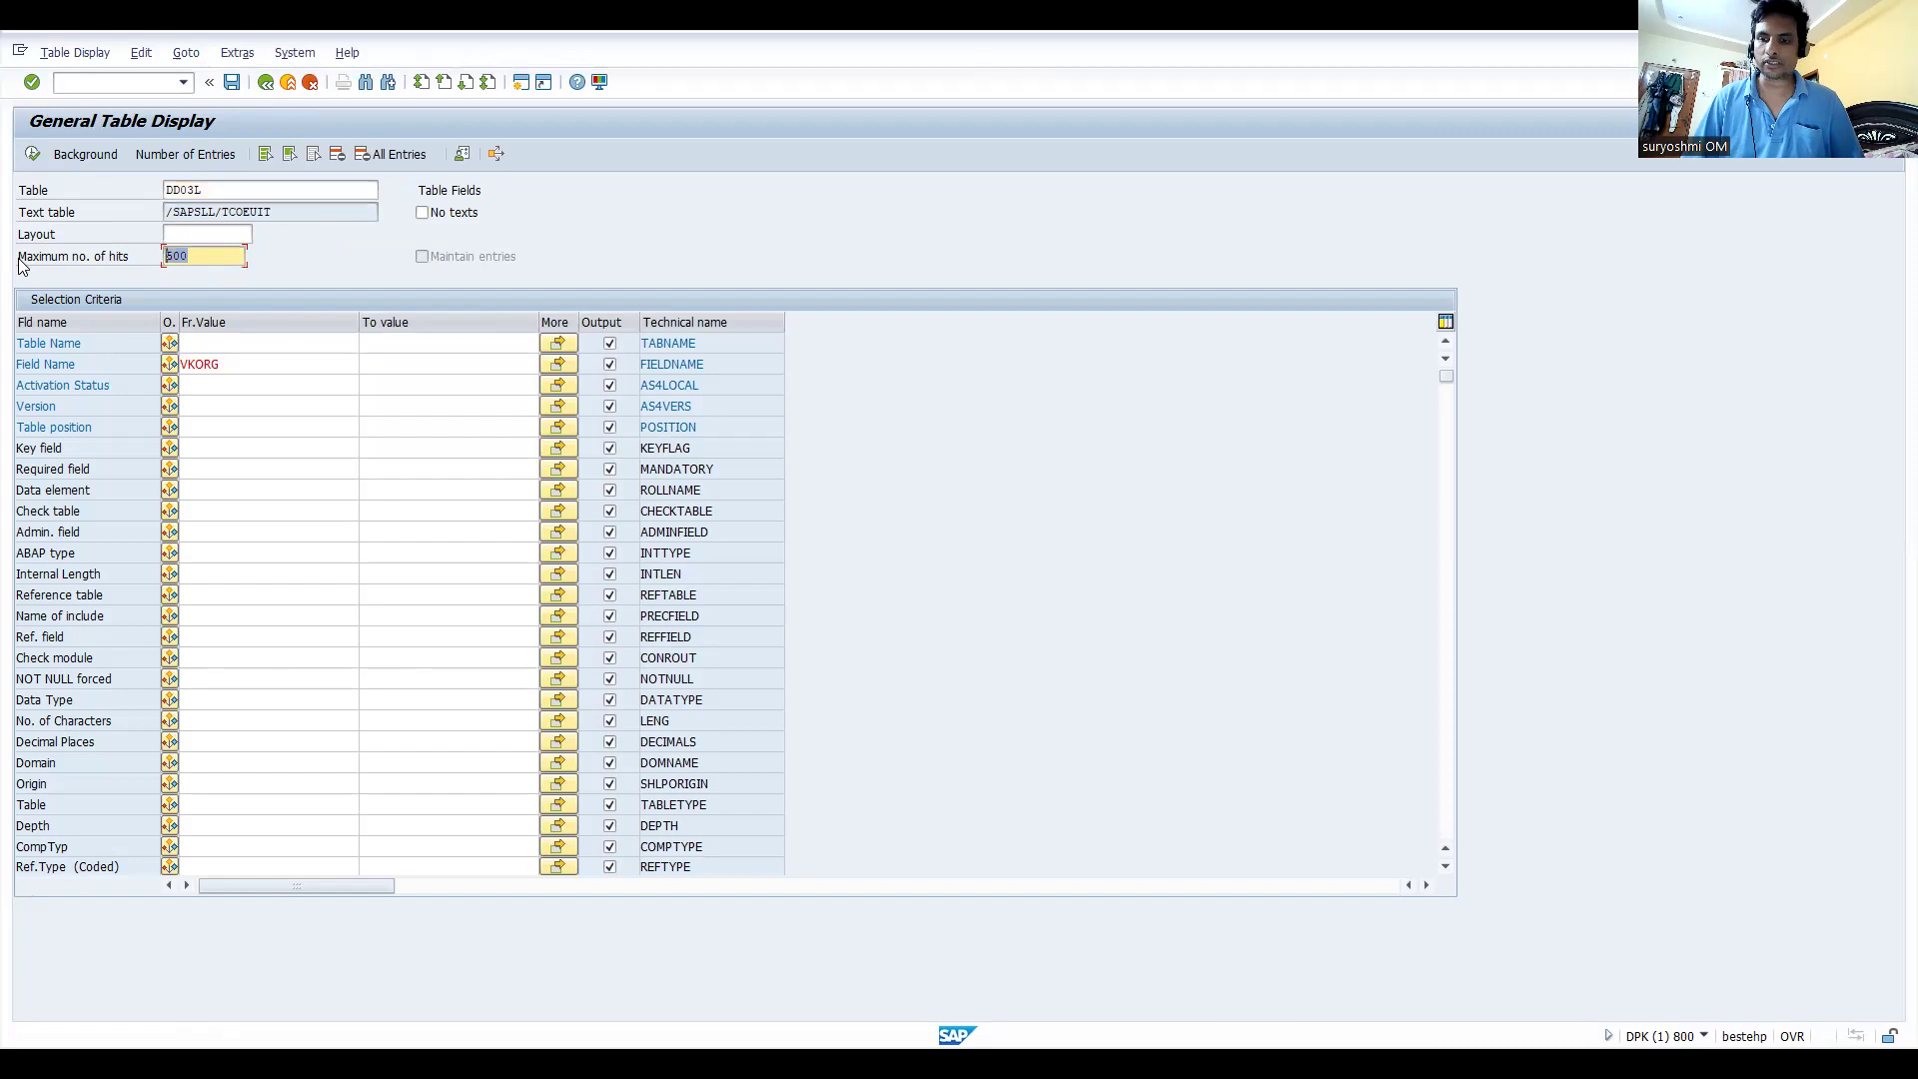
key("BackSpace")
key("BackSpace")
key("BackSpace")
left_click(32, 153)
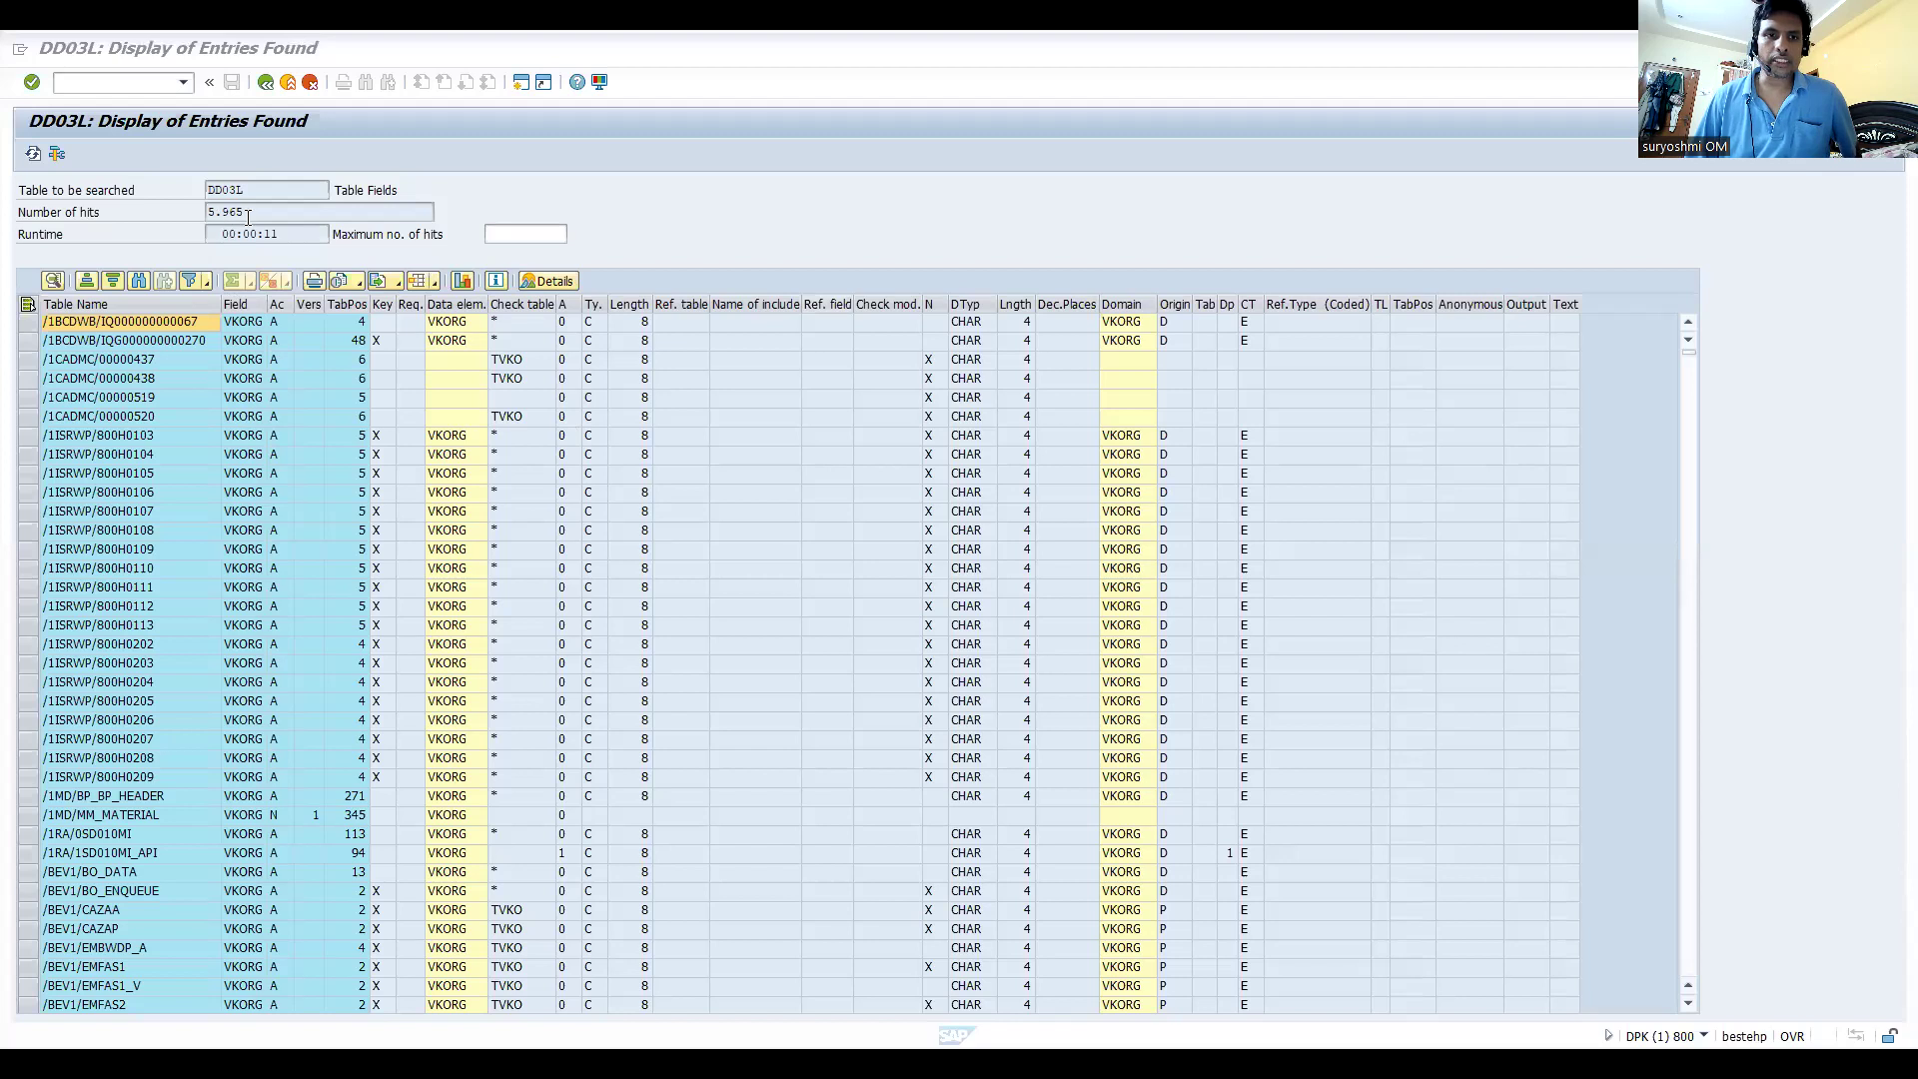
left_click_drag(248, 216, 209, 220)
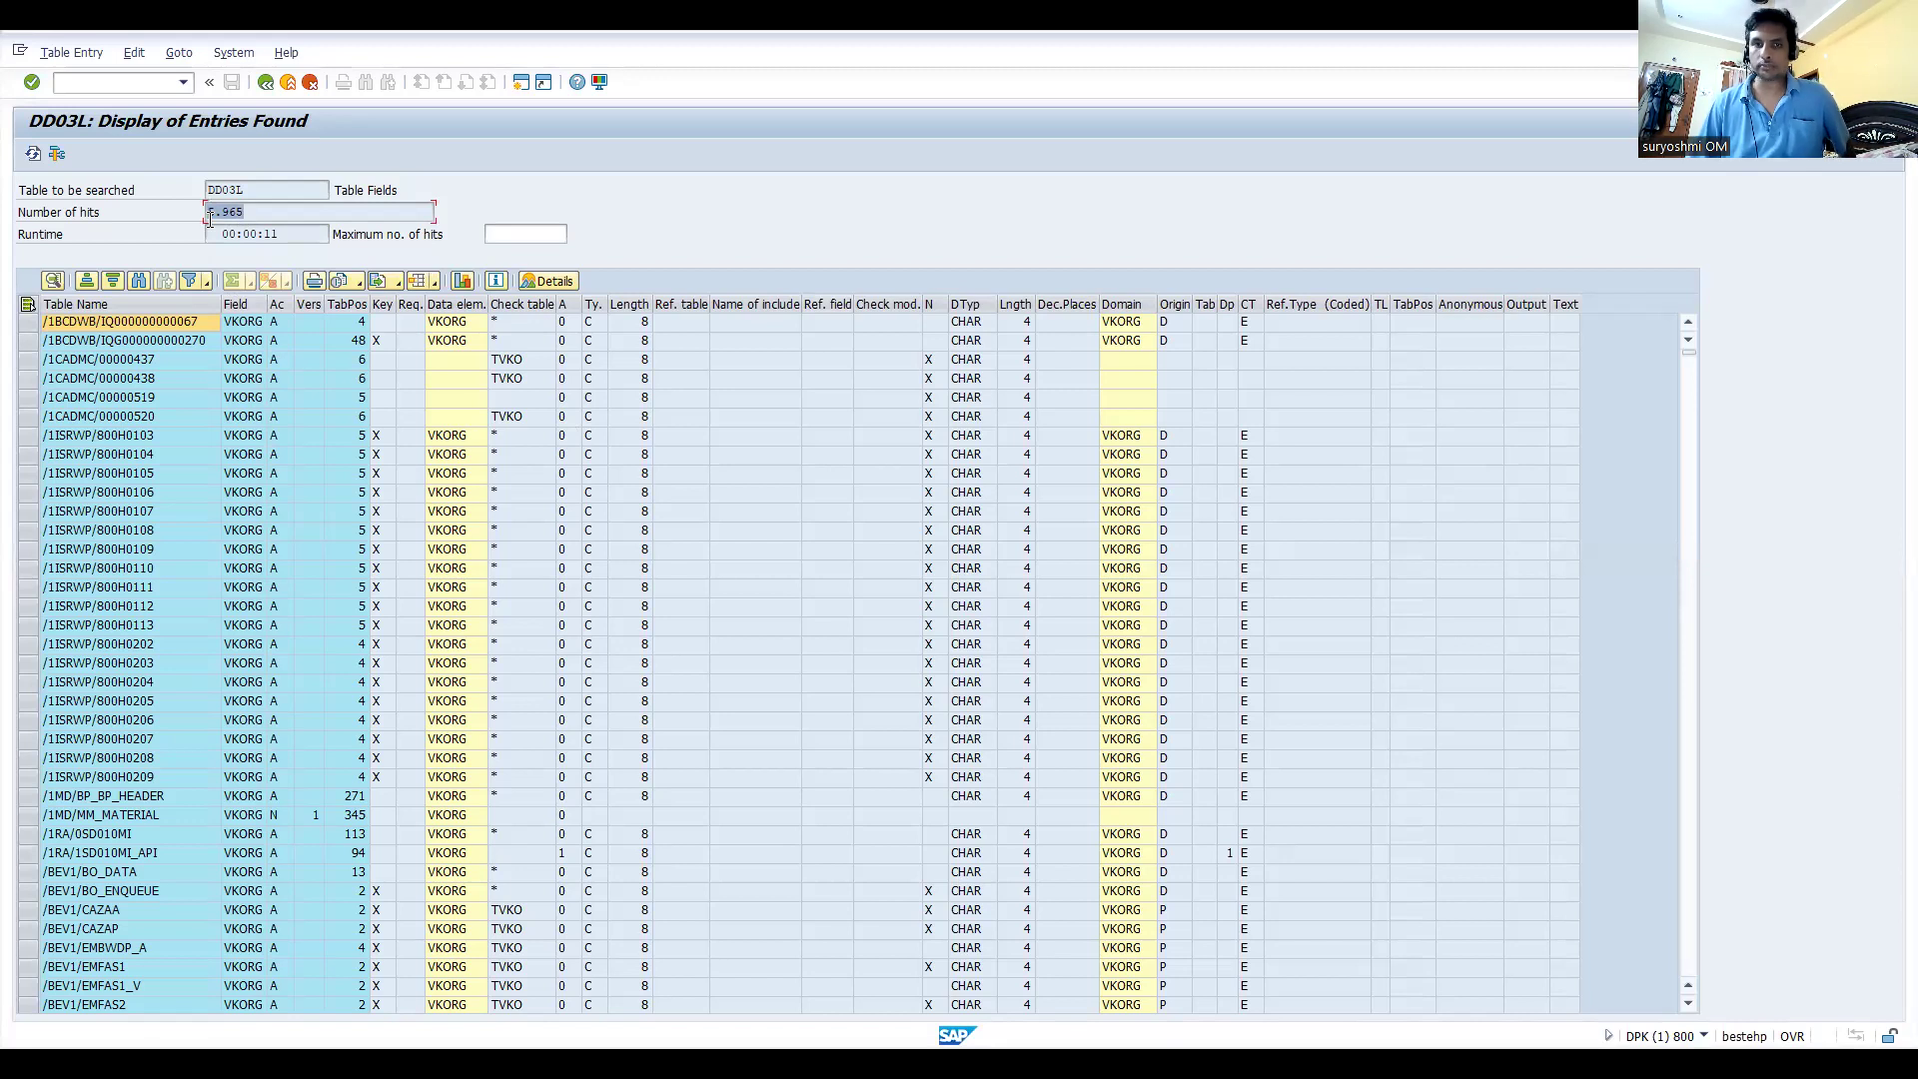
left_click(264, 82)
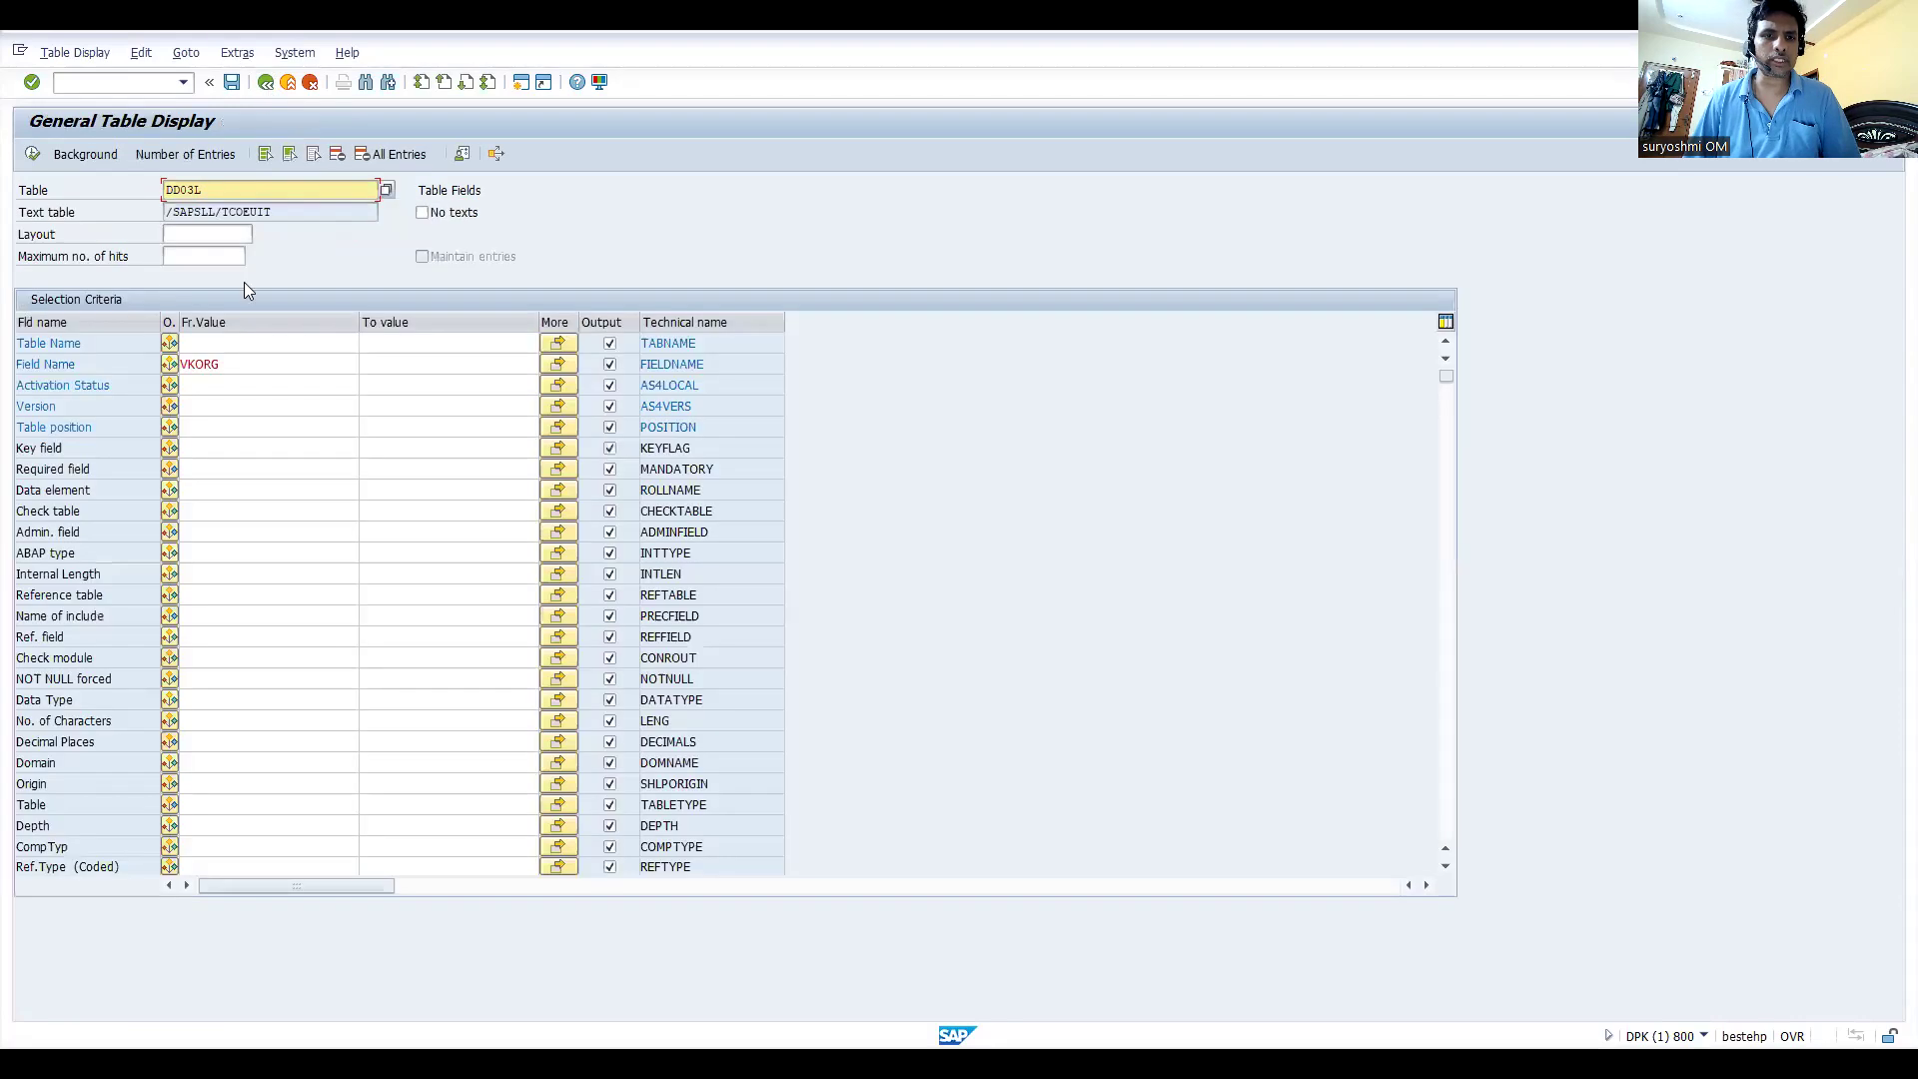
Filter Table Name to V* and execute the VKORG search.
left_click(242, 345)
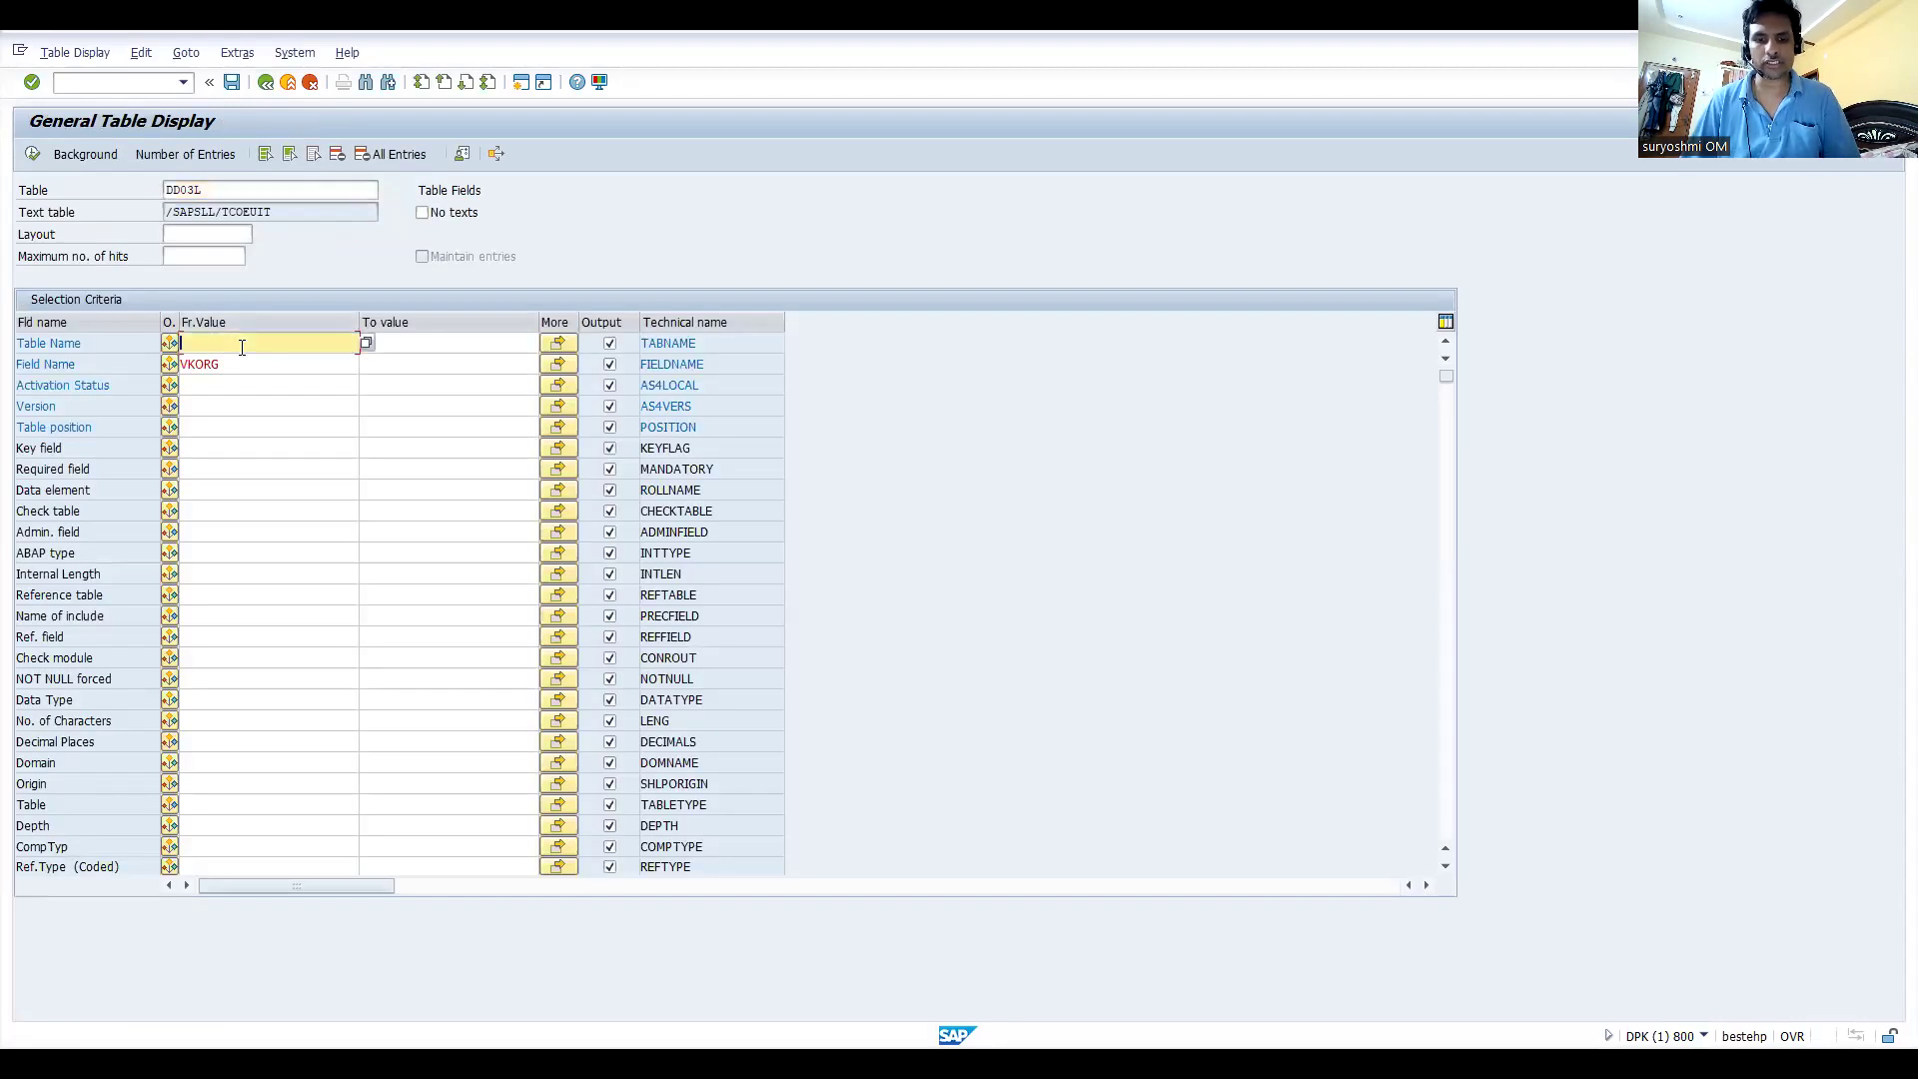
type("V")
key("BackSpace")
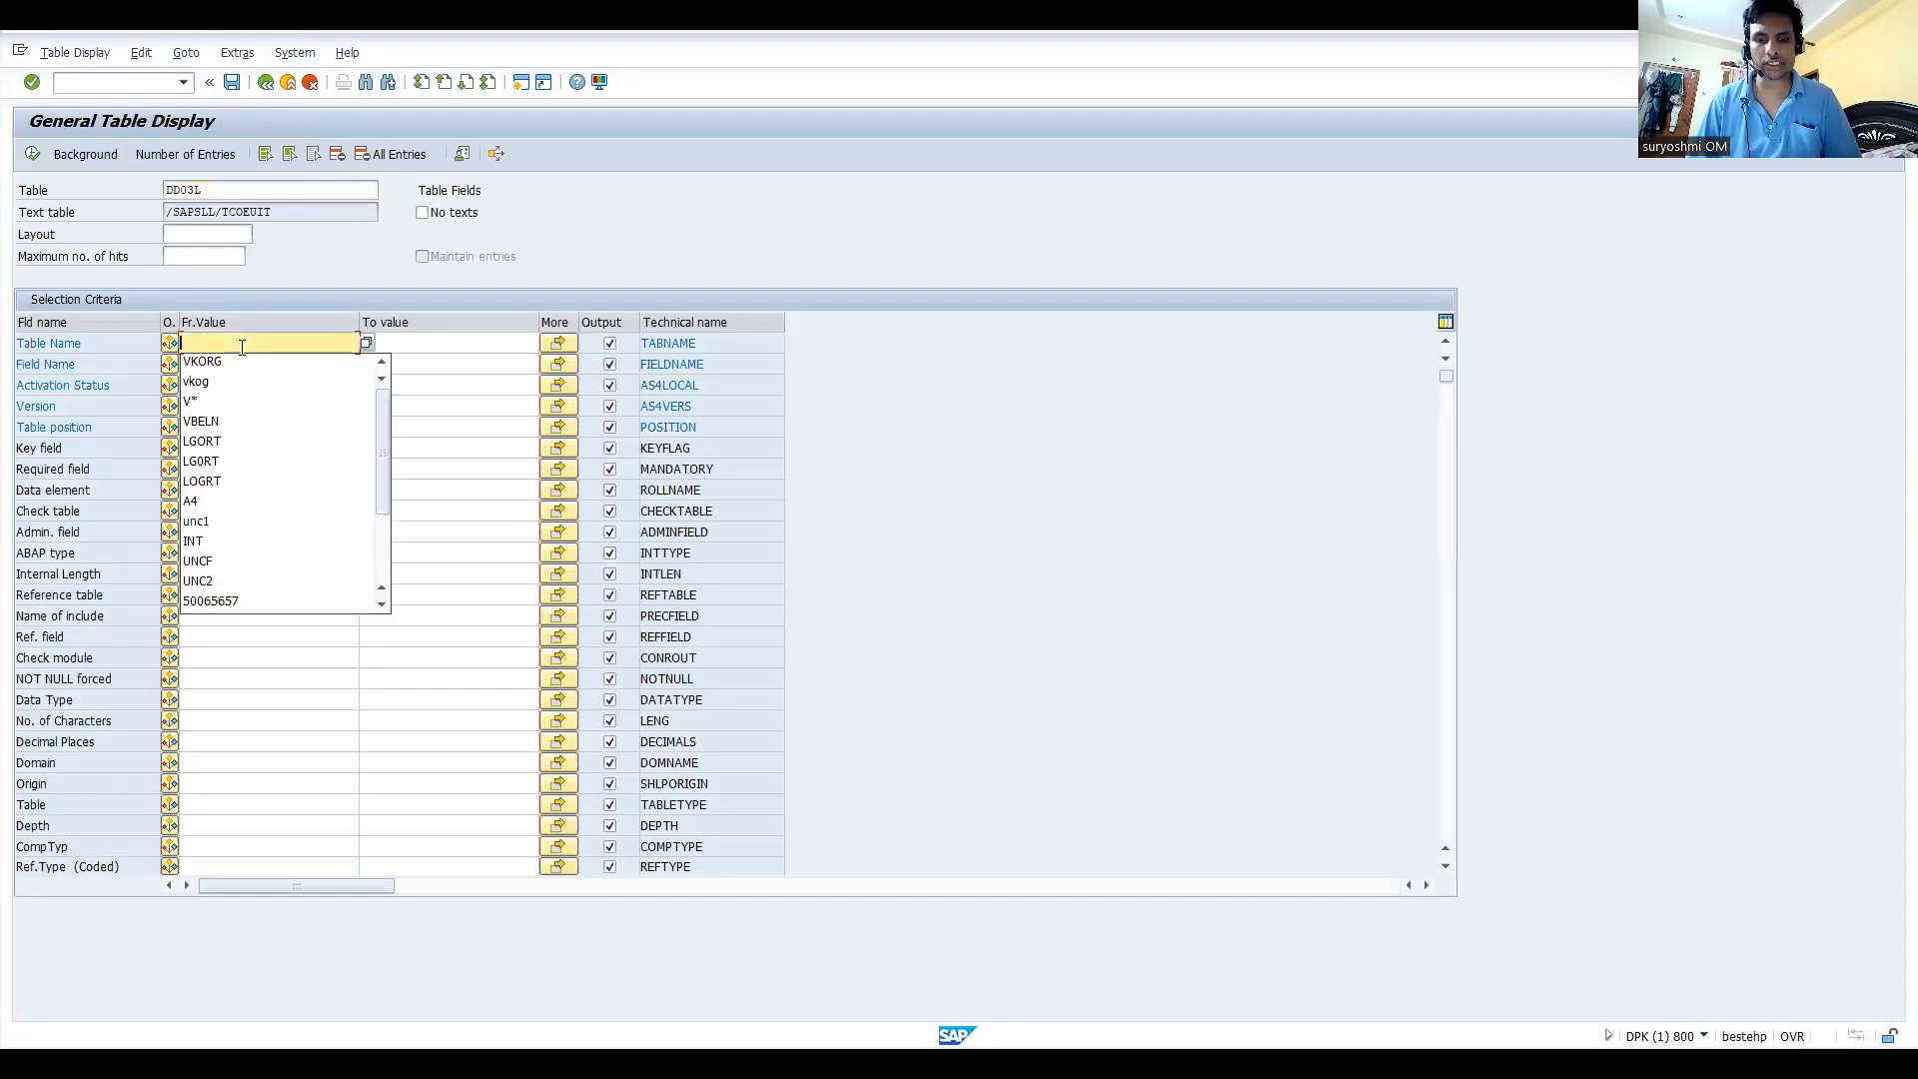
type("v")
key("BackSpace")
type("V")
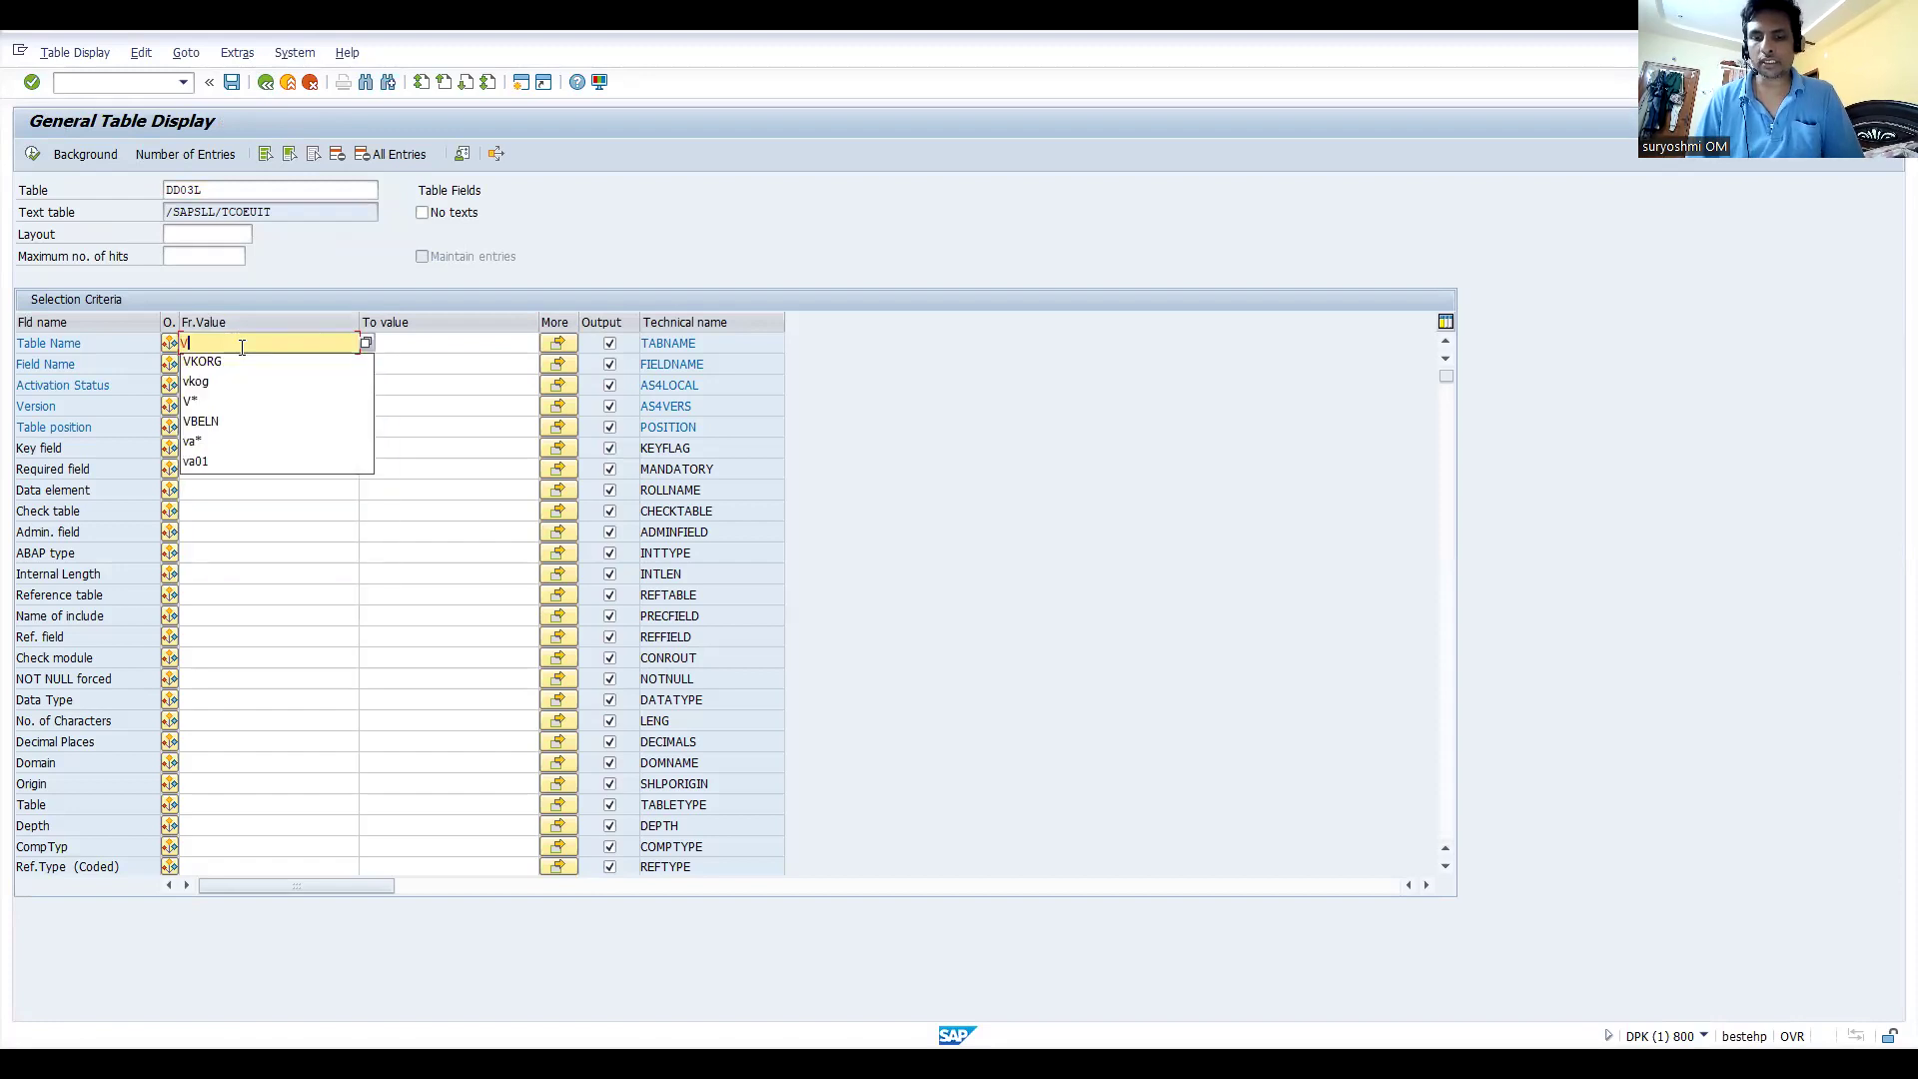
type("*")
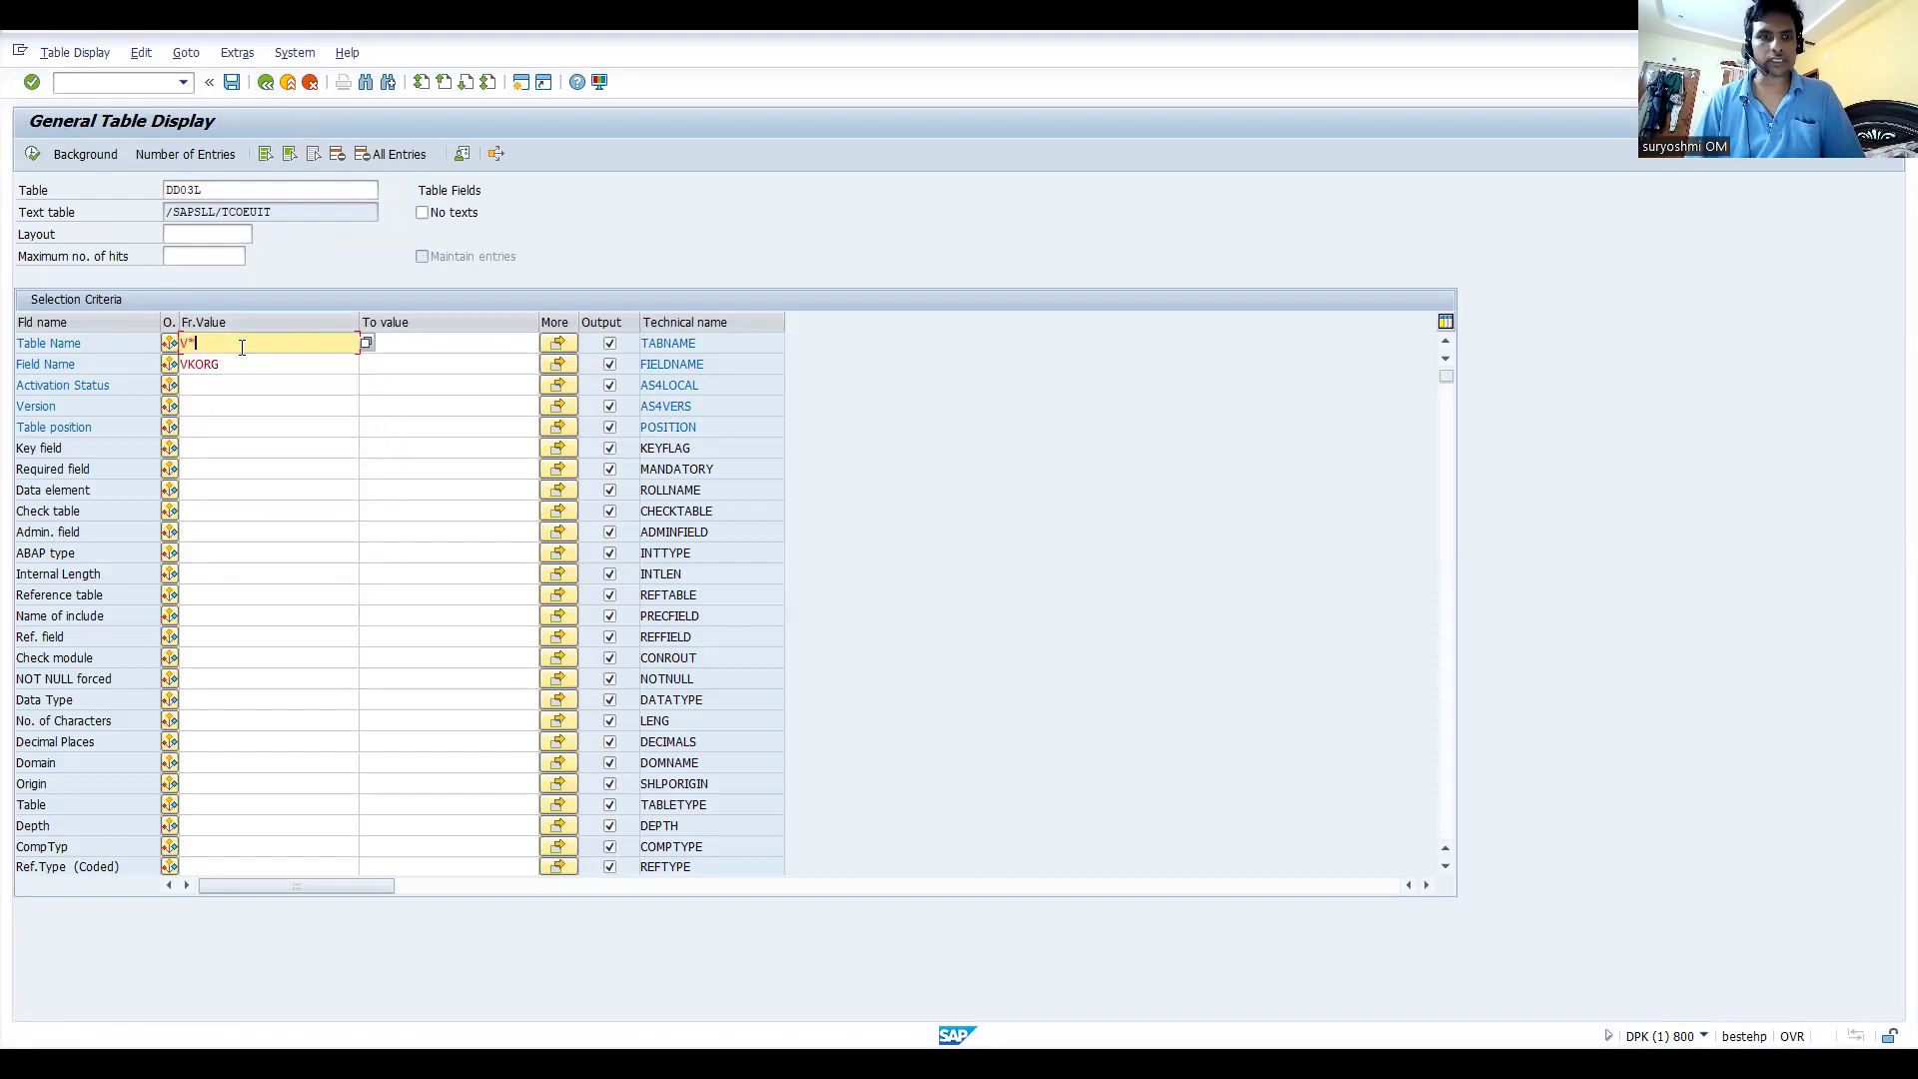
left_click(33, 154)
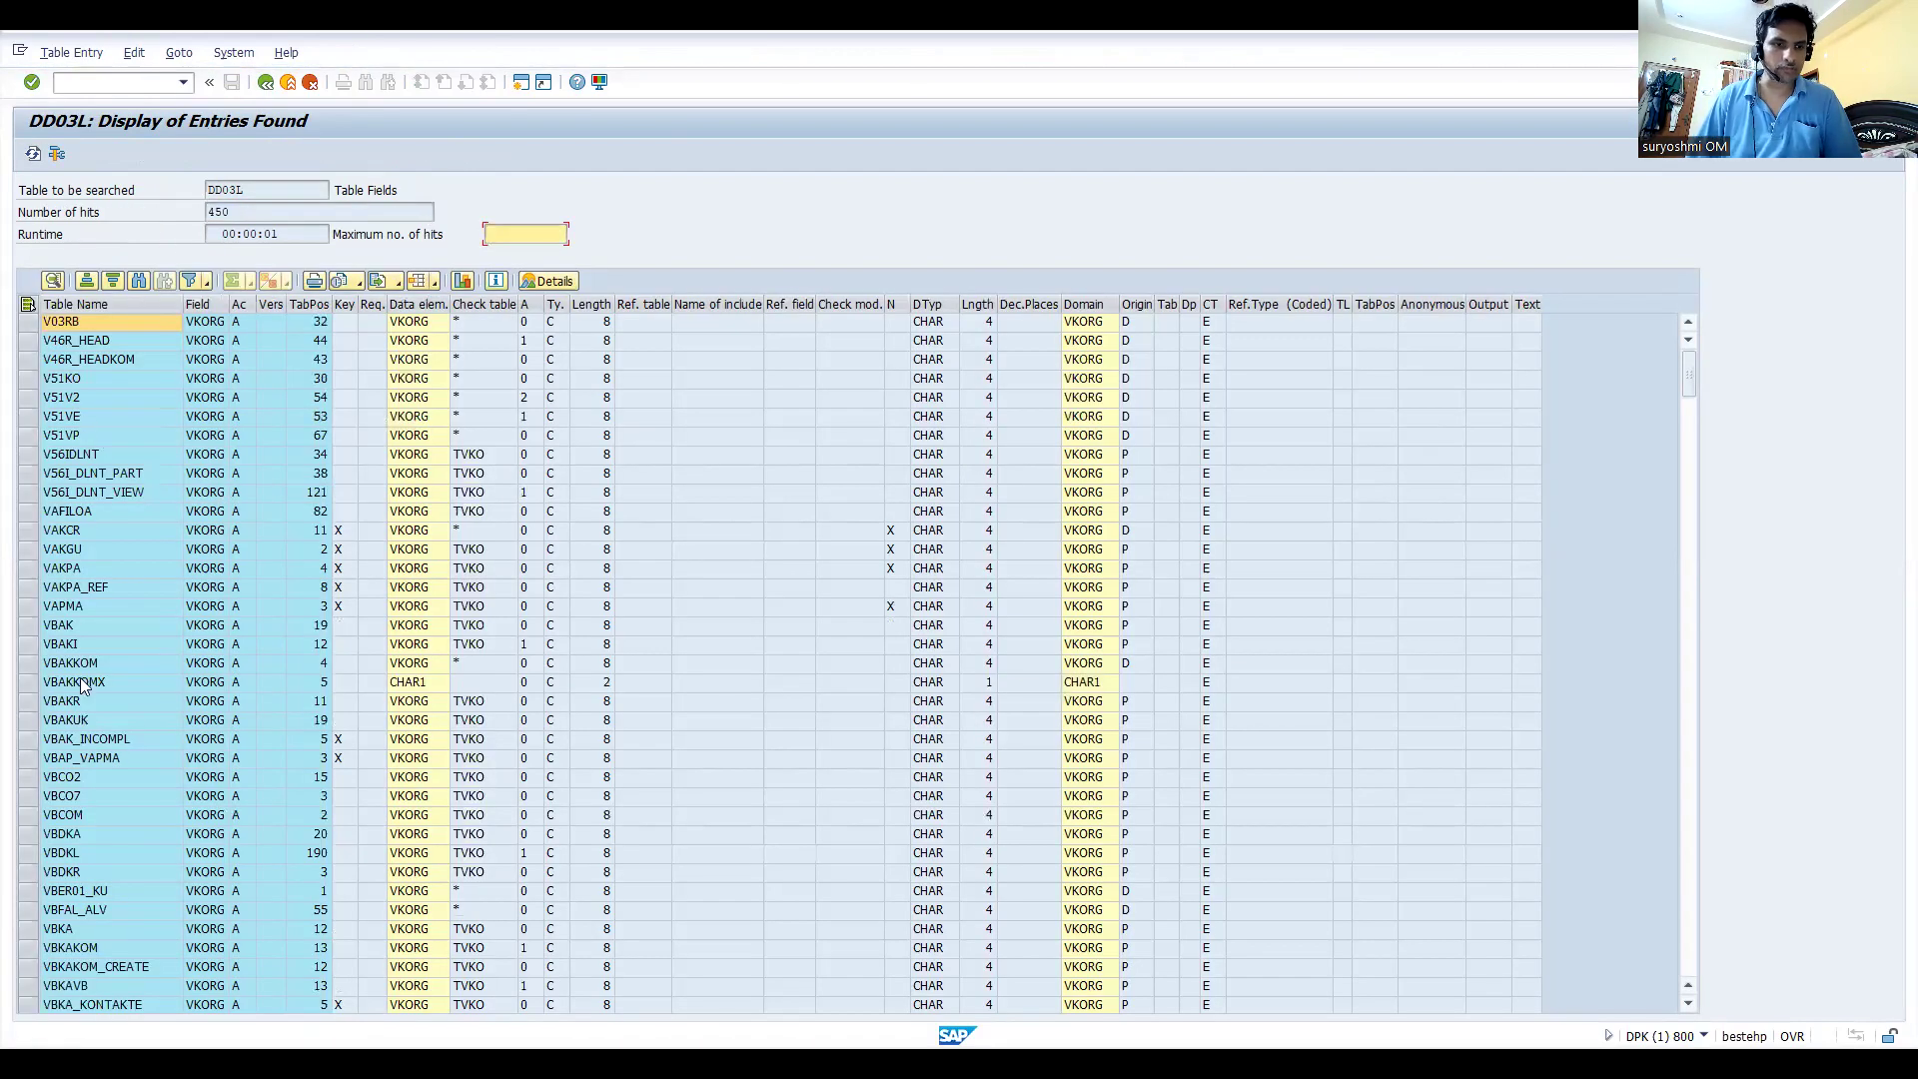
Review the 450 hits, pointing out VBKA and VBAK, then go back.
left_click(64, 932)
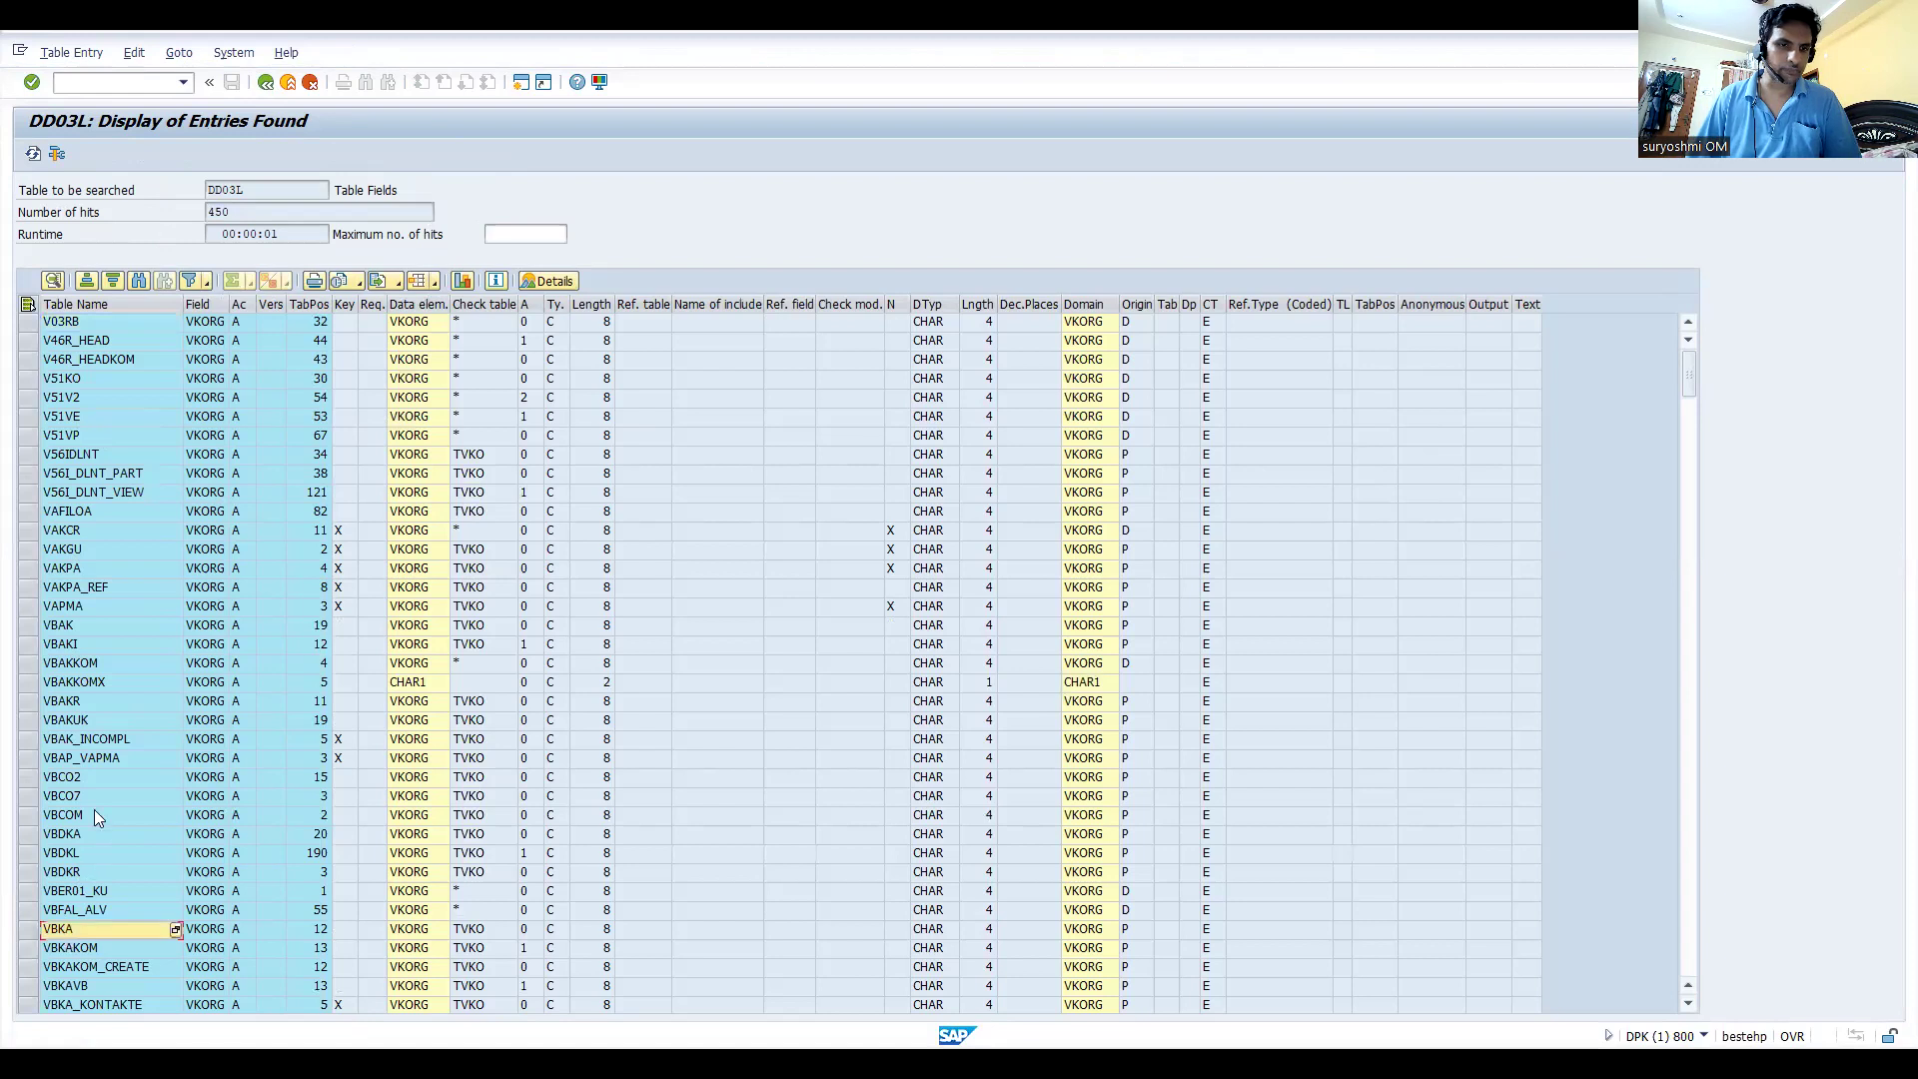
left_click(82, 626)
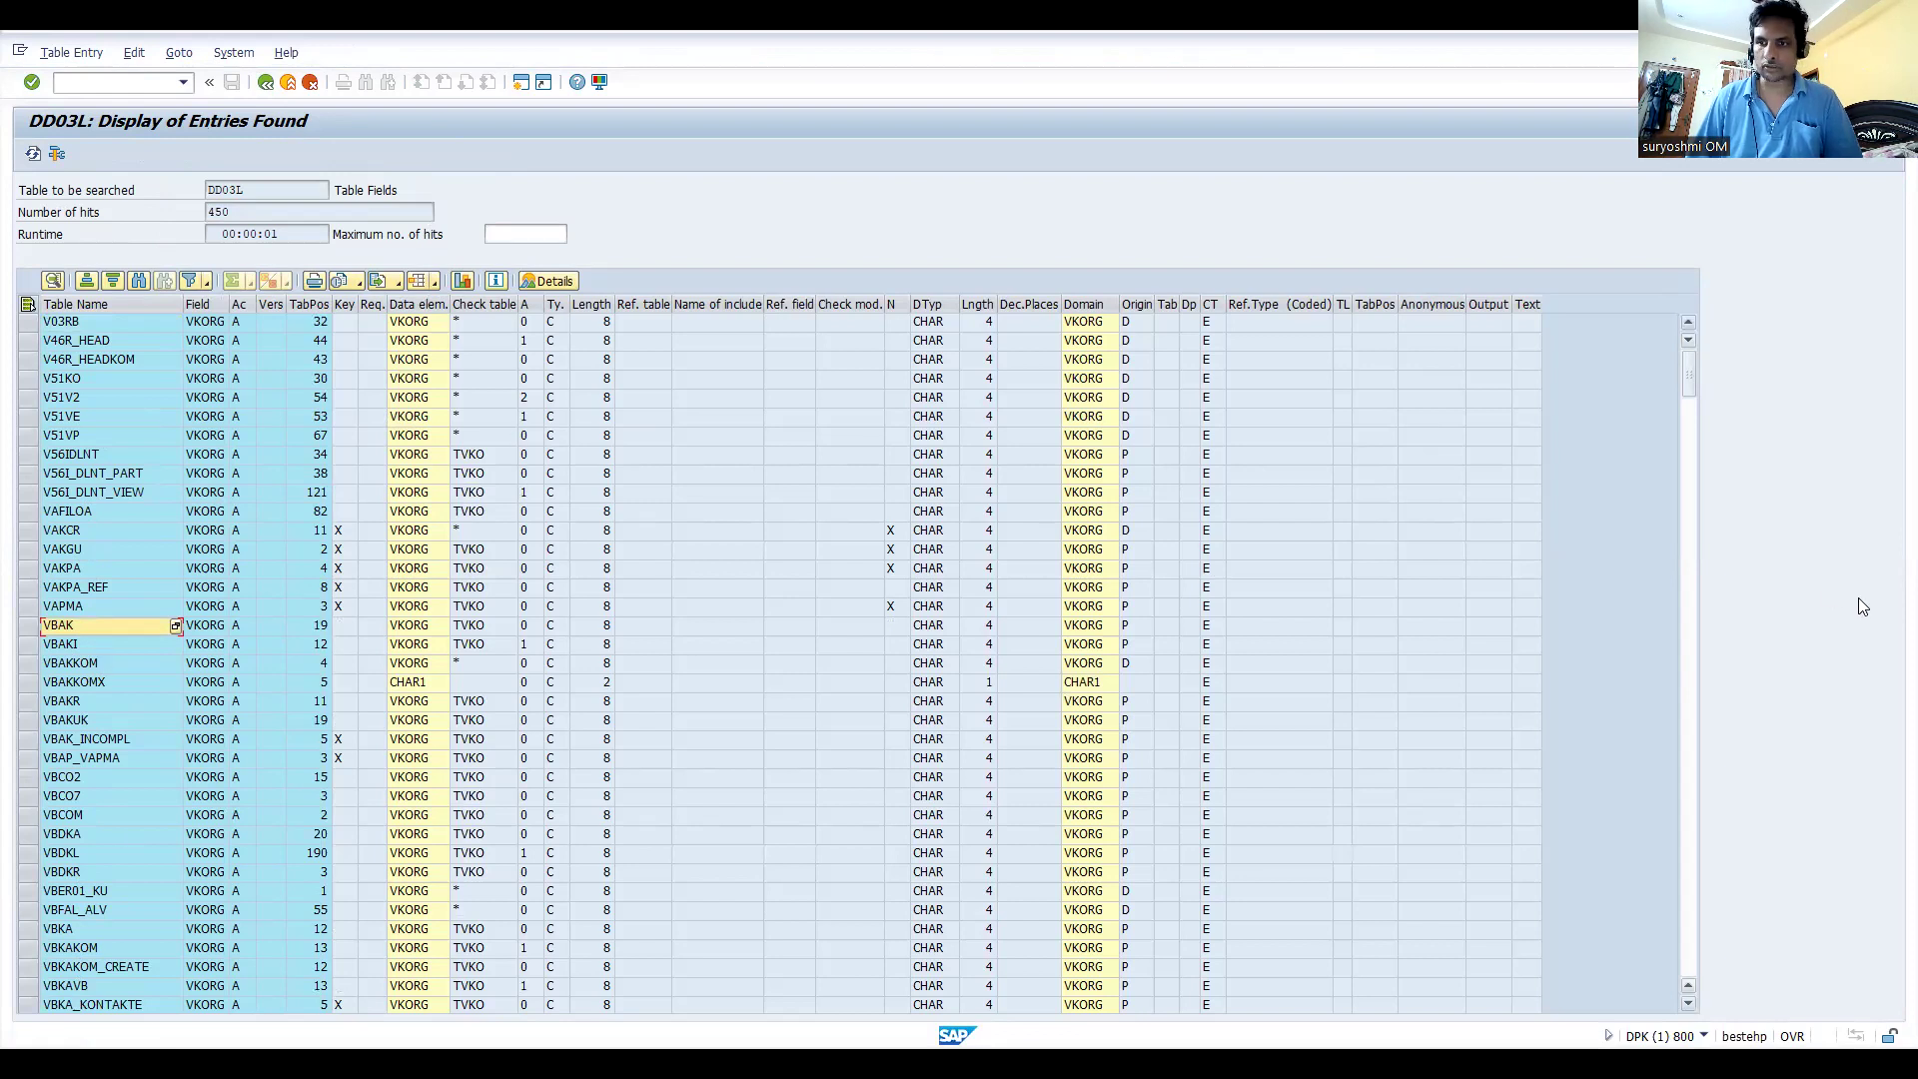
left_click(1688, 854)
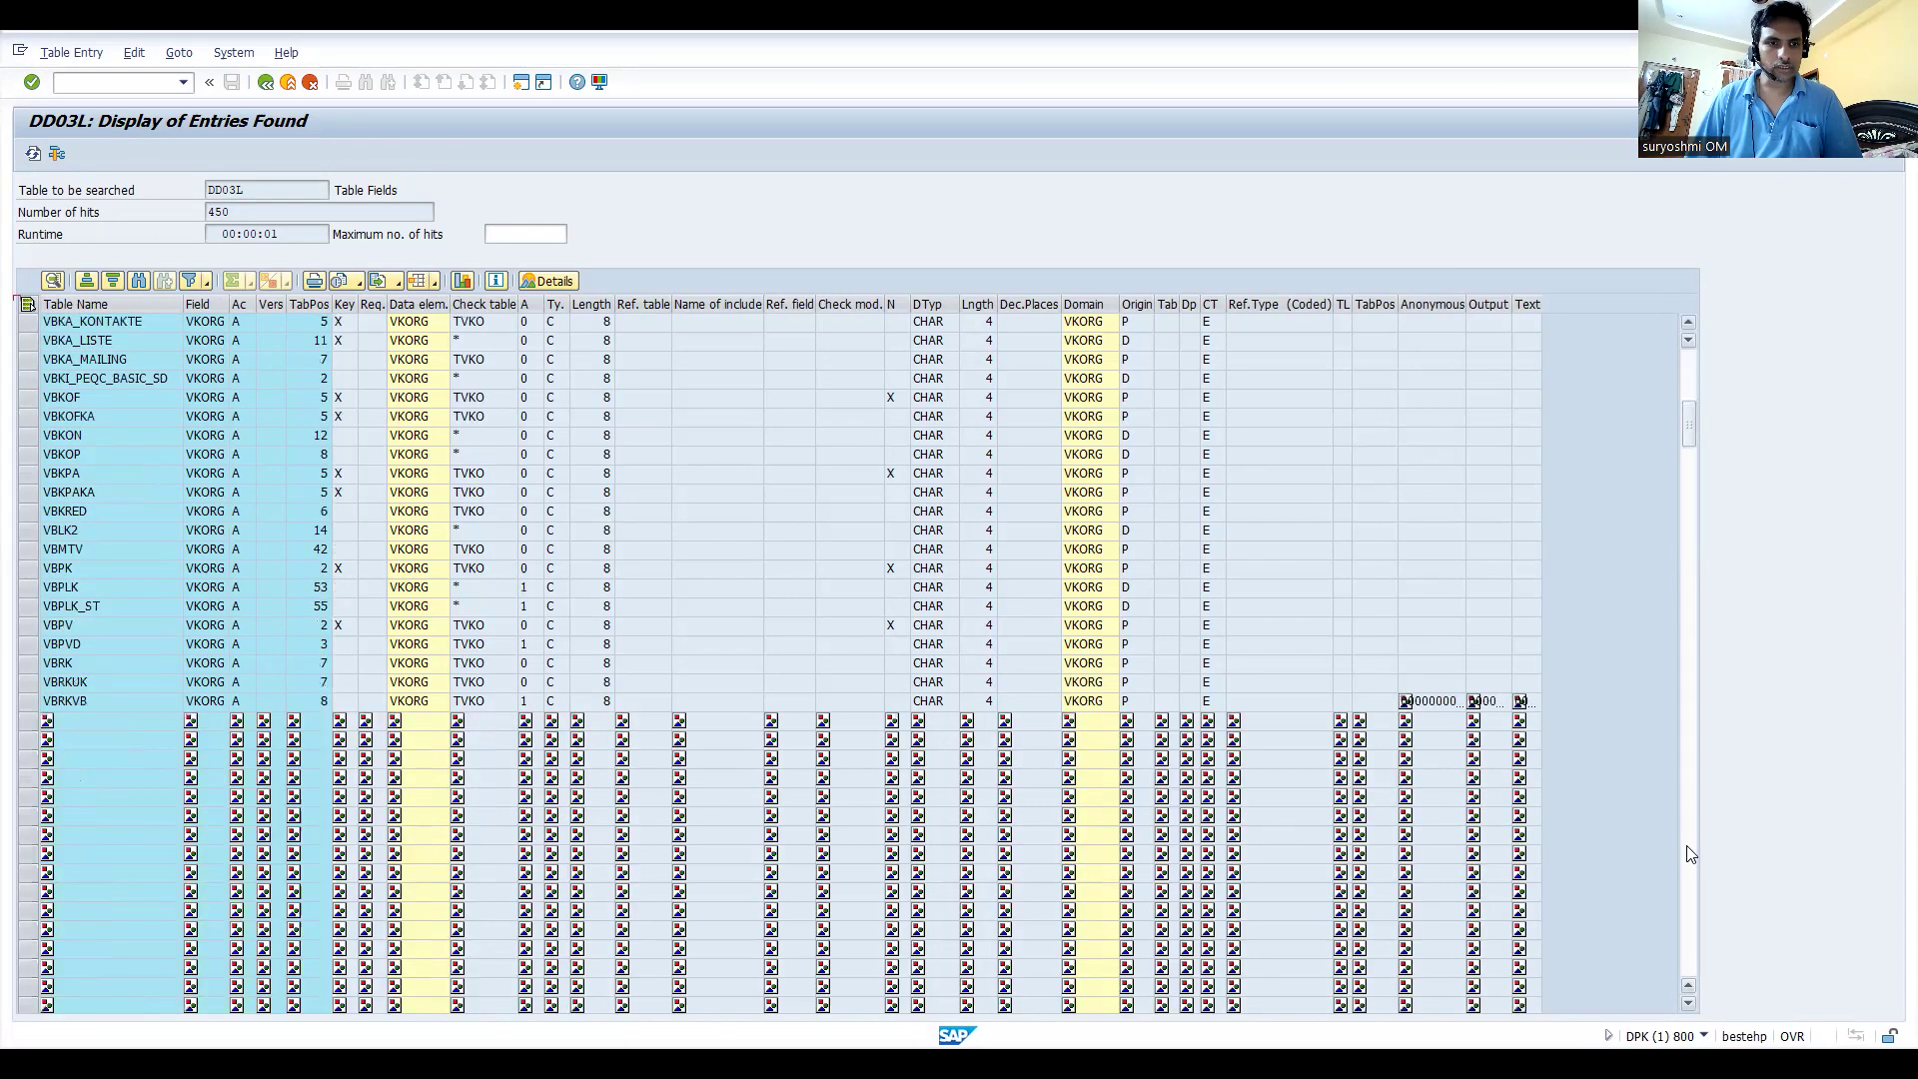
left_click(1689, 854)
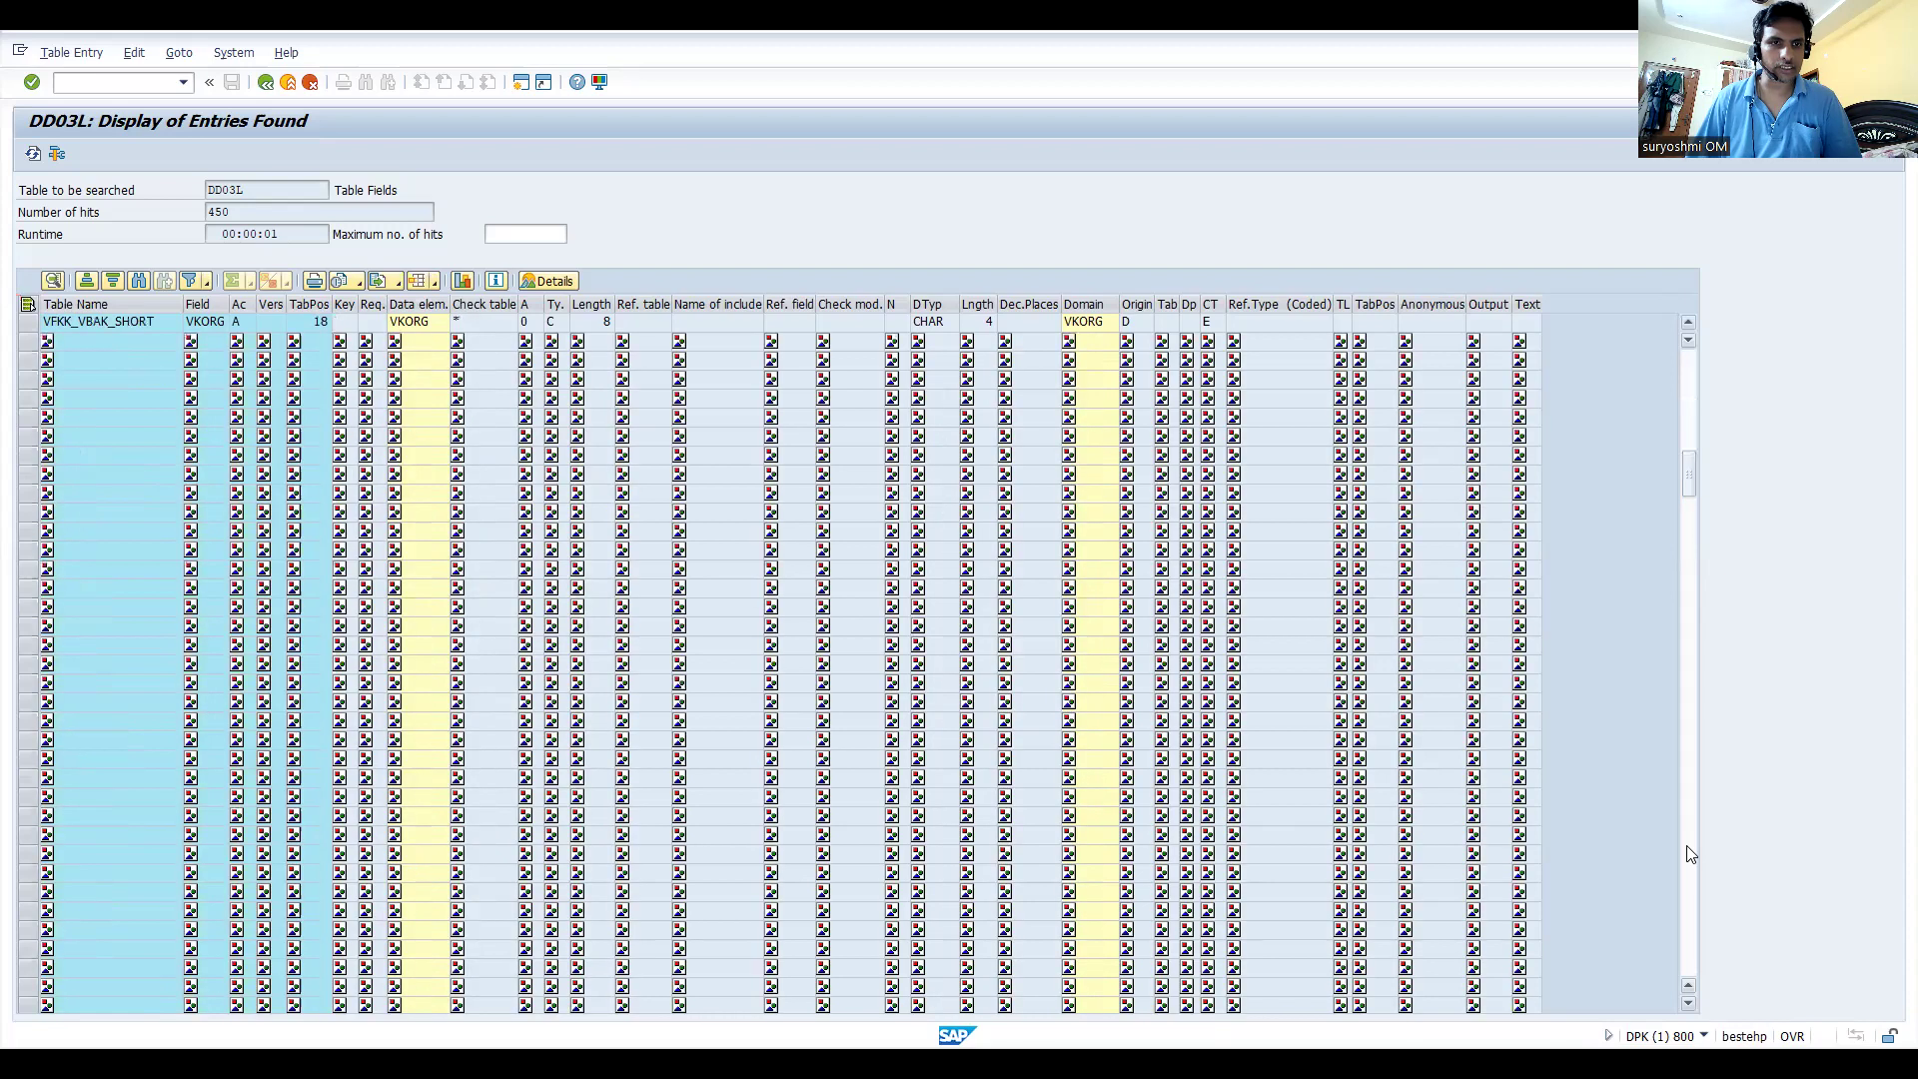
left_click(264, 83)
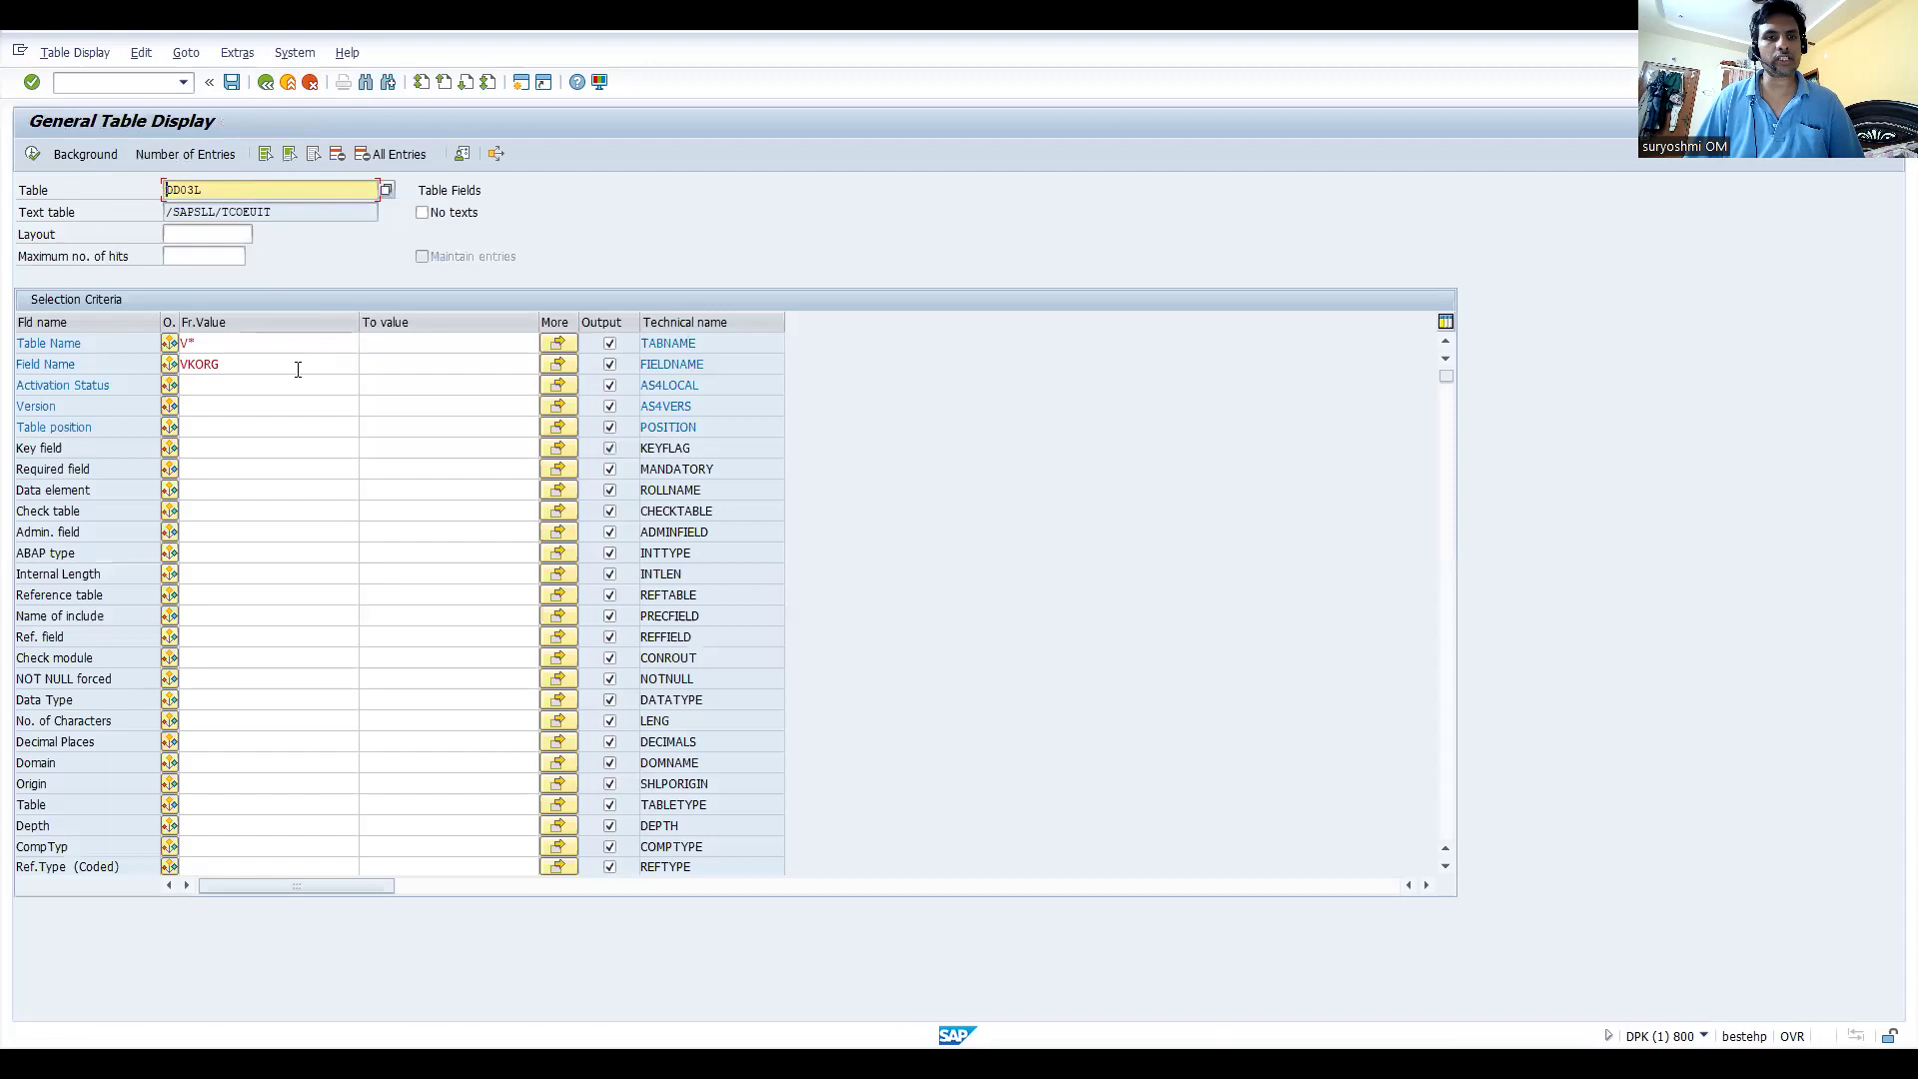
Replace VKORG with LOGRT in Field Name and run the search, which finds no values.
left_click(290, 368)
left_click_drag(289, 371, 3, 356)
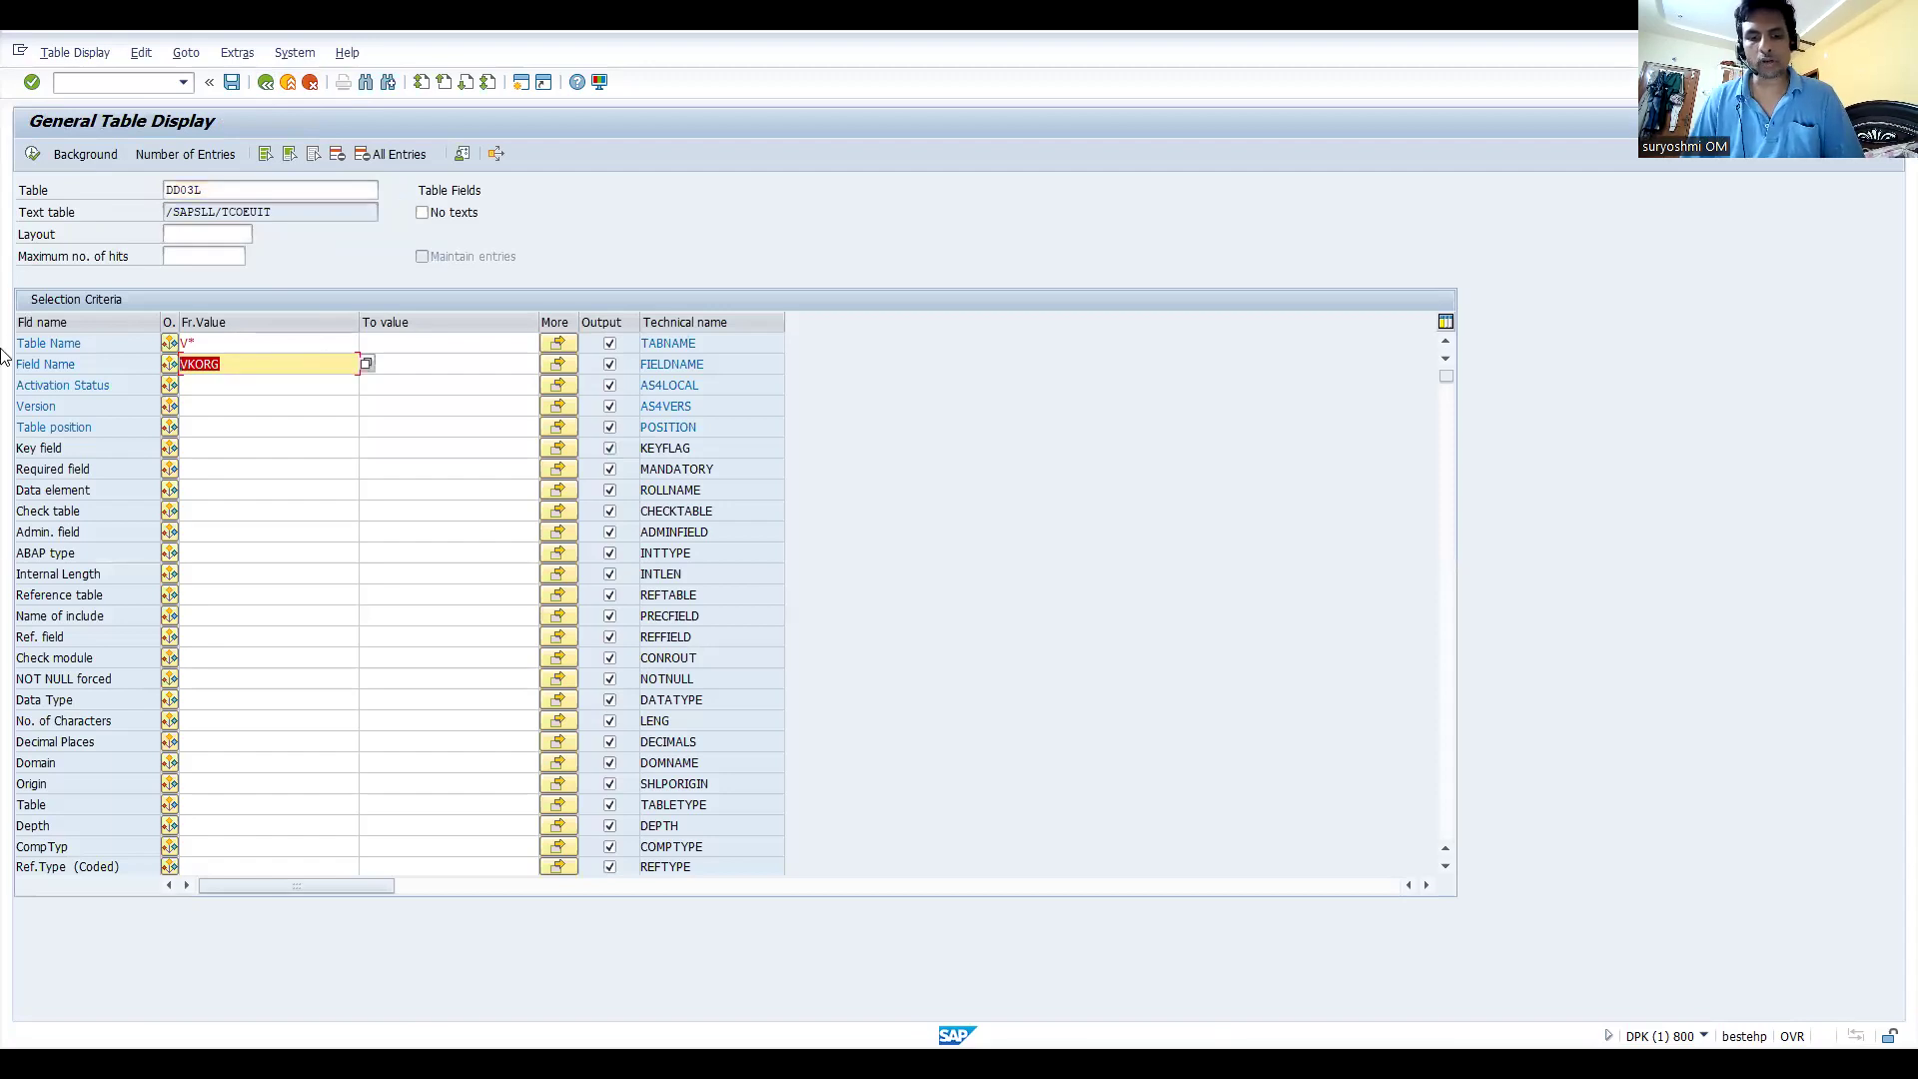
type("L")
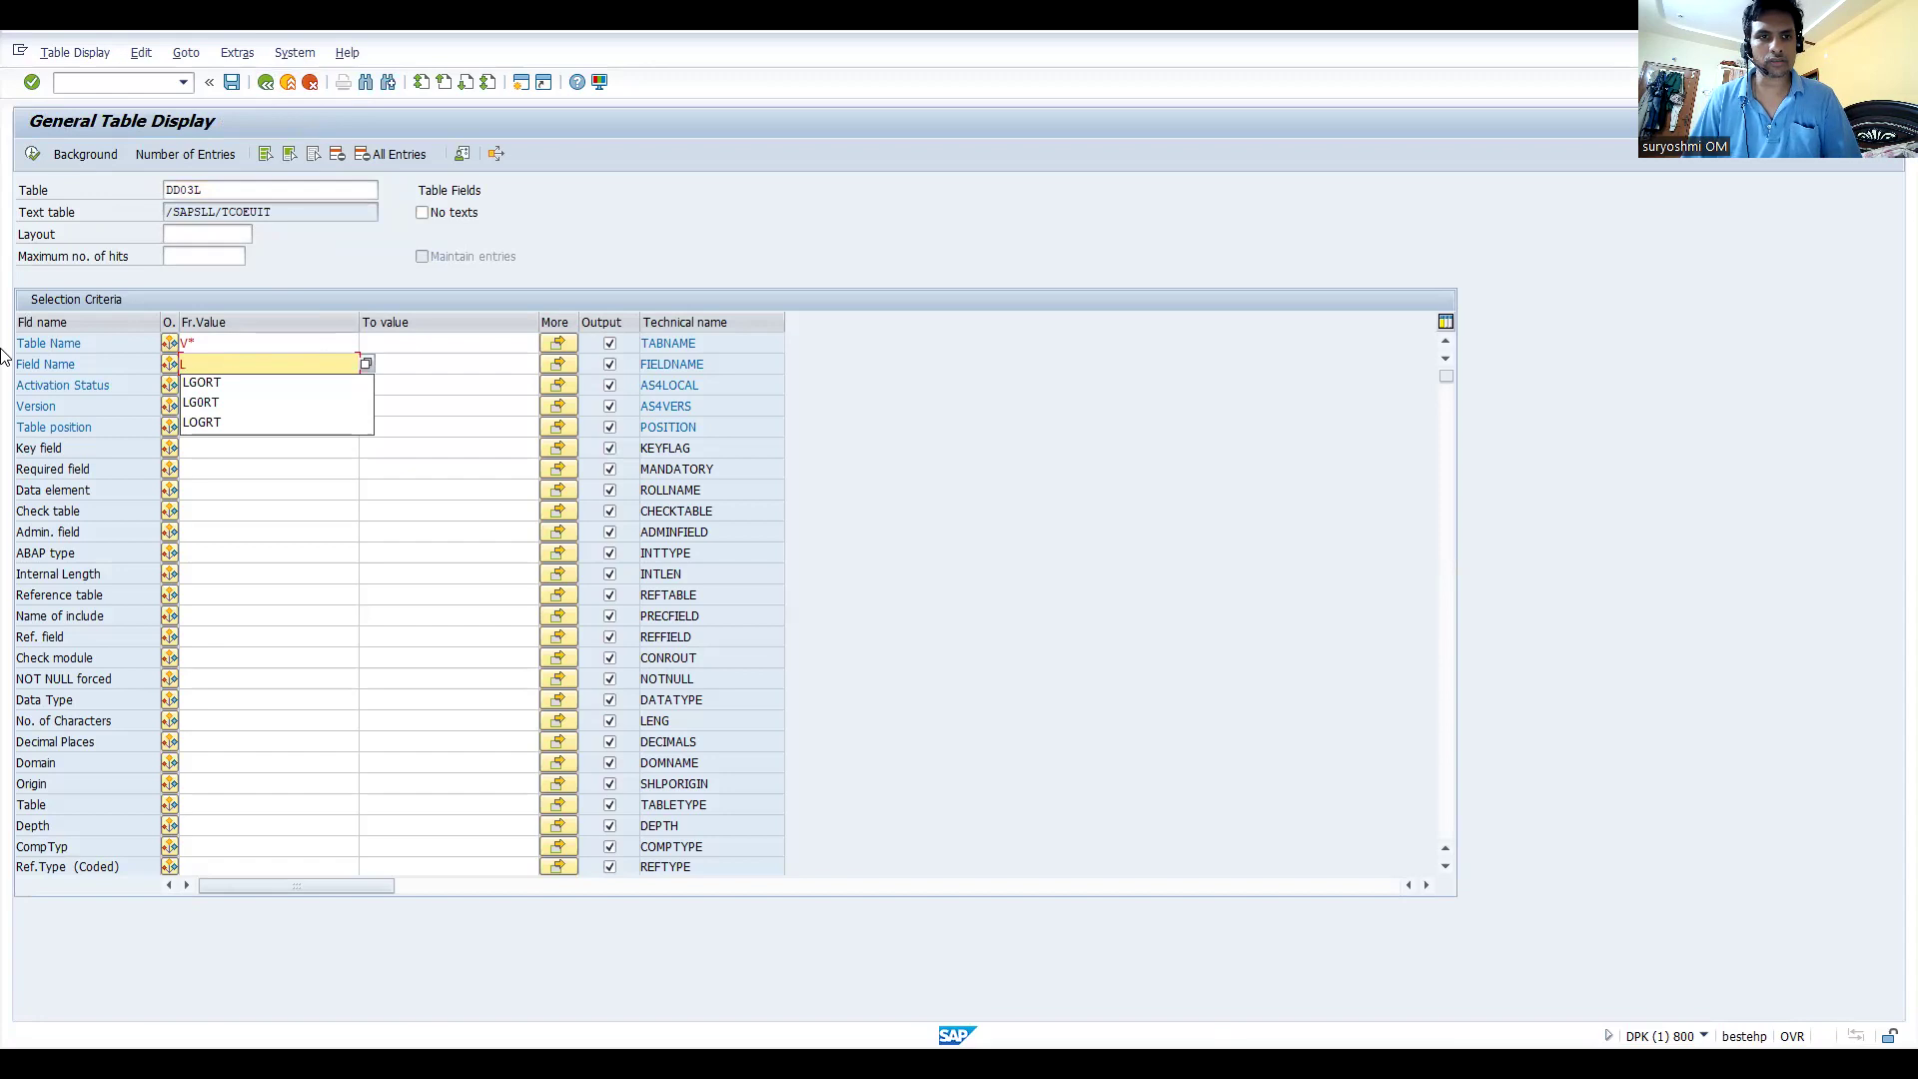
type("OGRT")
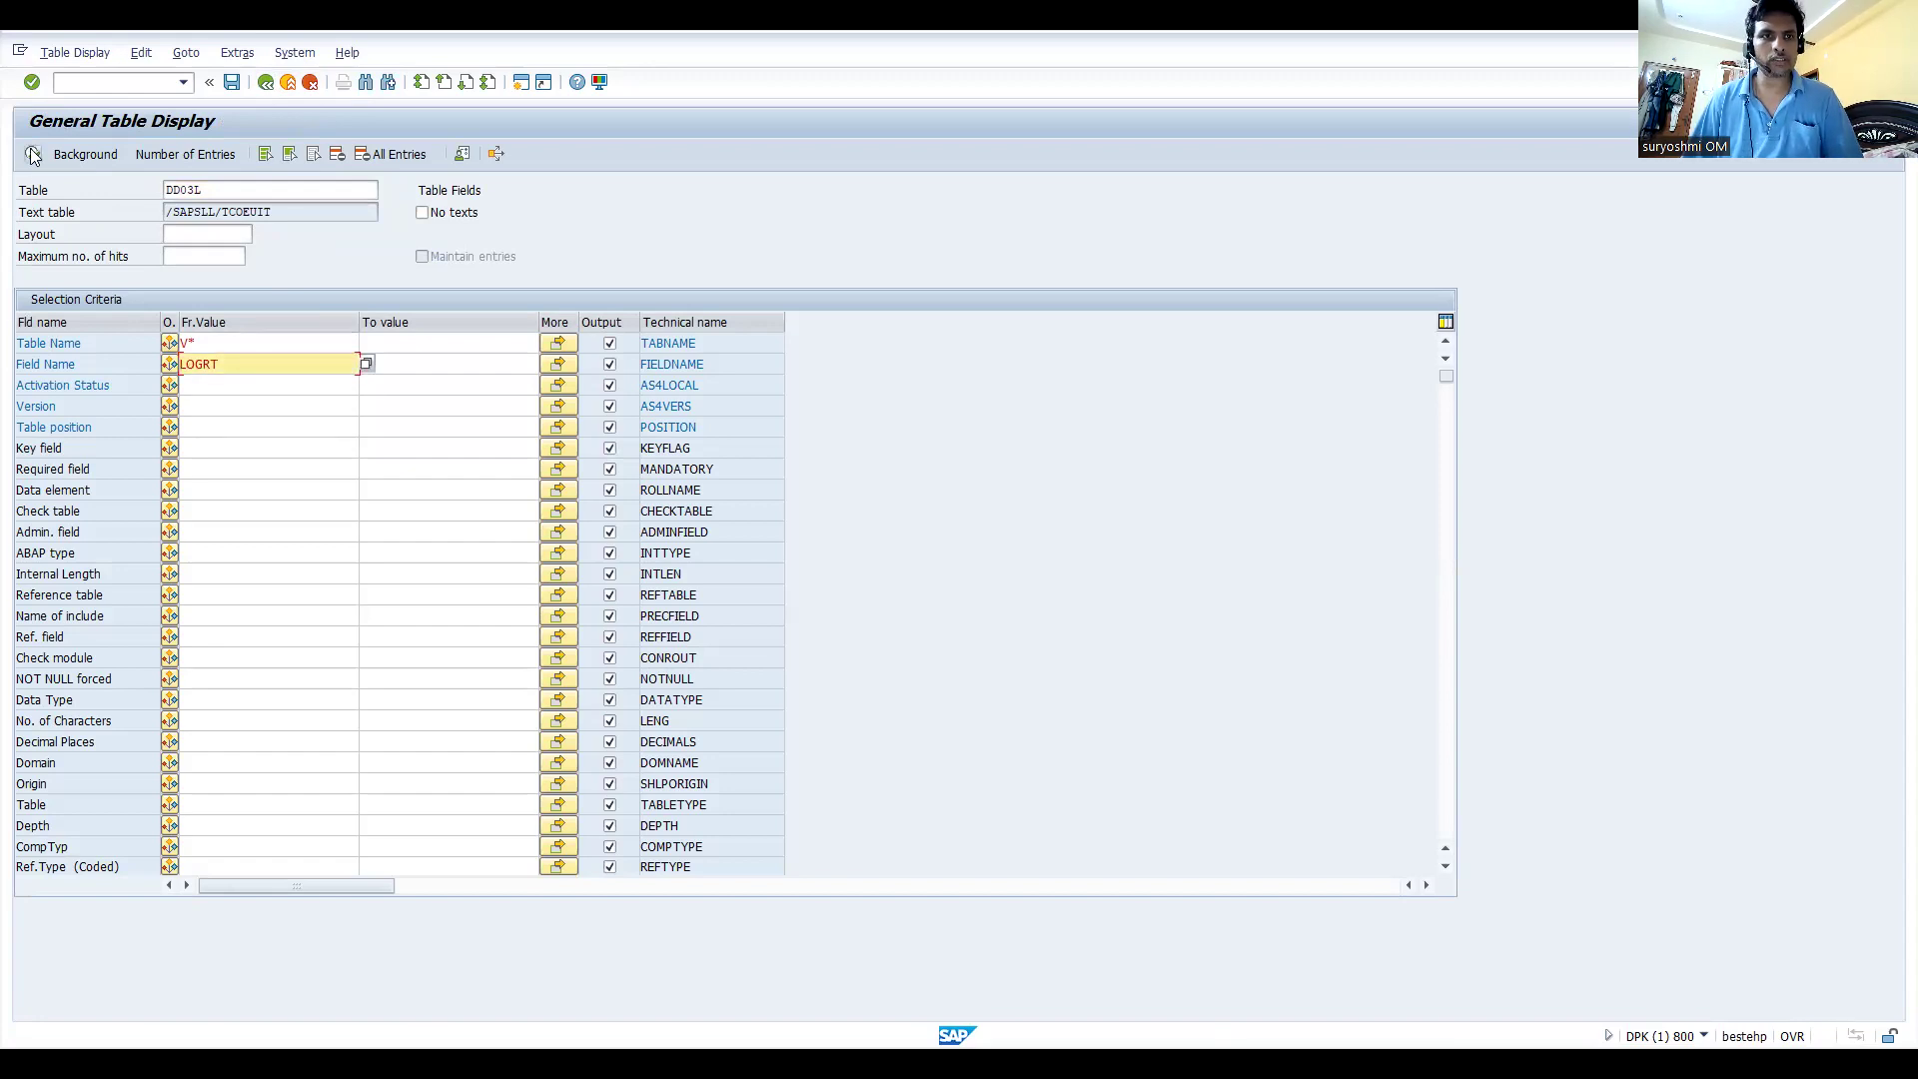
key("Return")
key("F8")
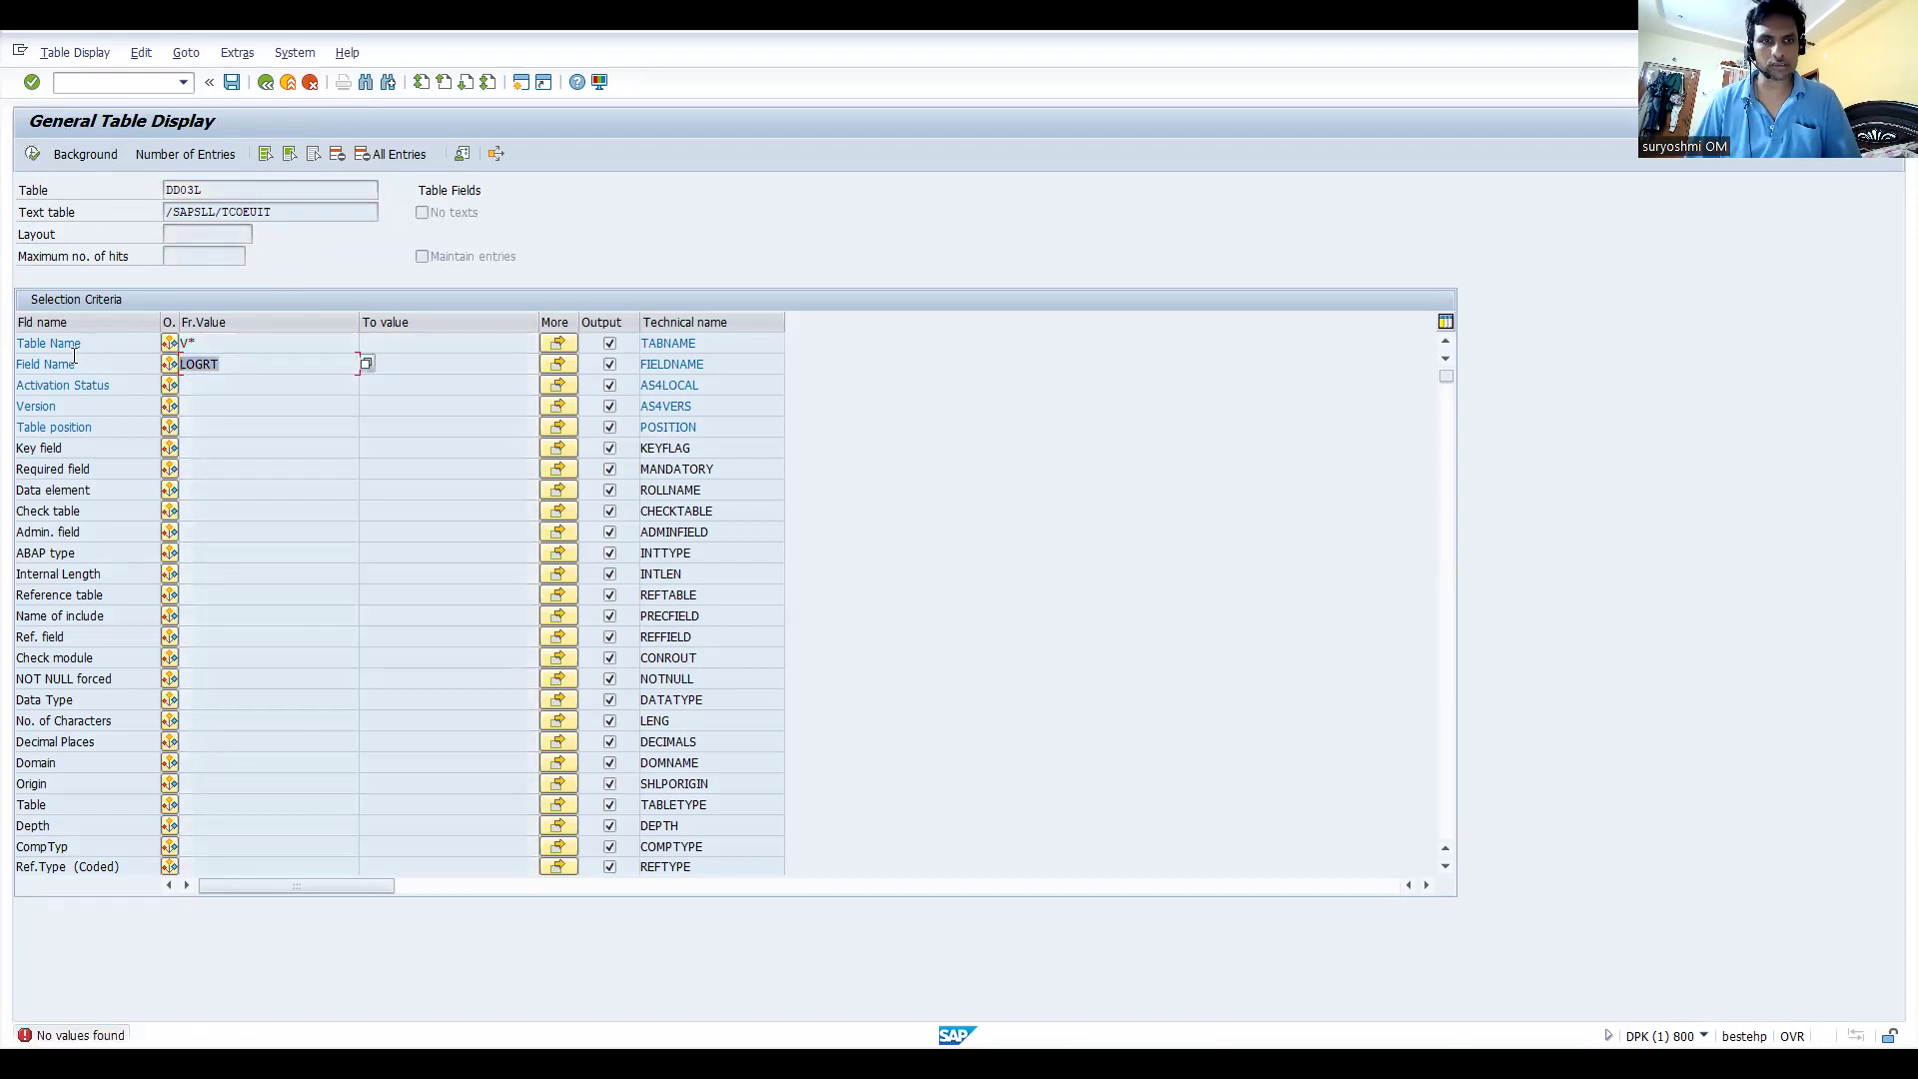
Correct the misspelled field name from LOGRT to LGORT.
left_click(271, 371)
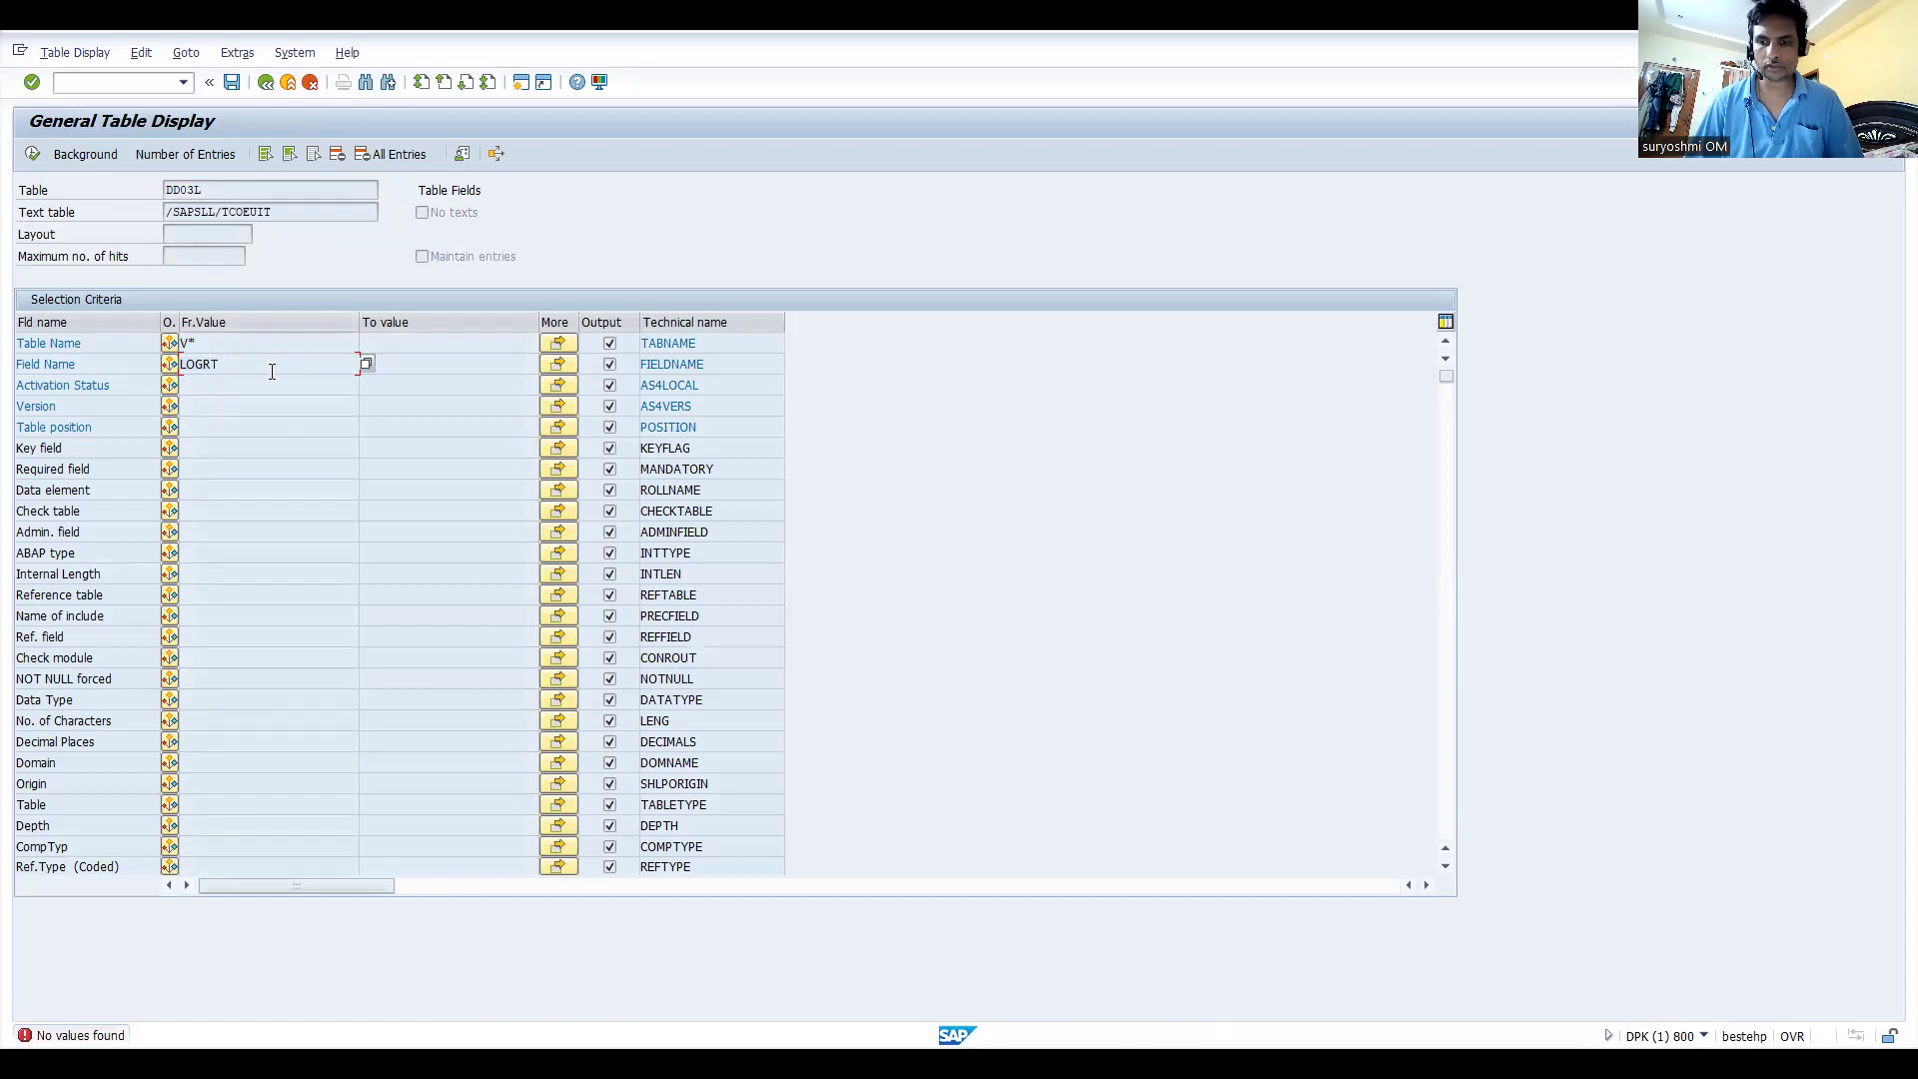
left_click_drag(257, 370, 178, 368)
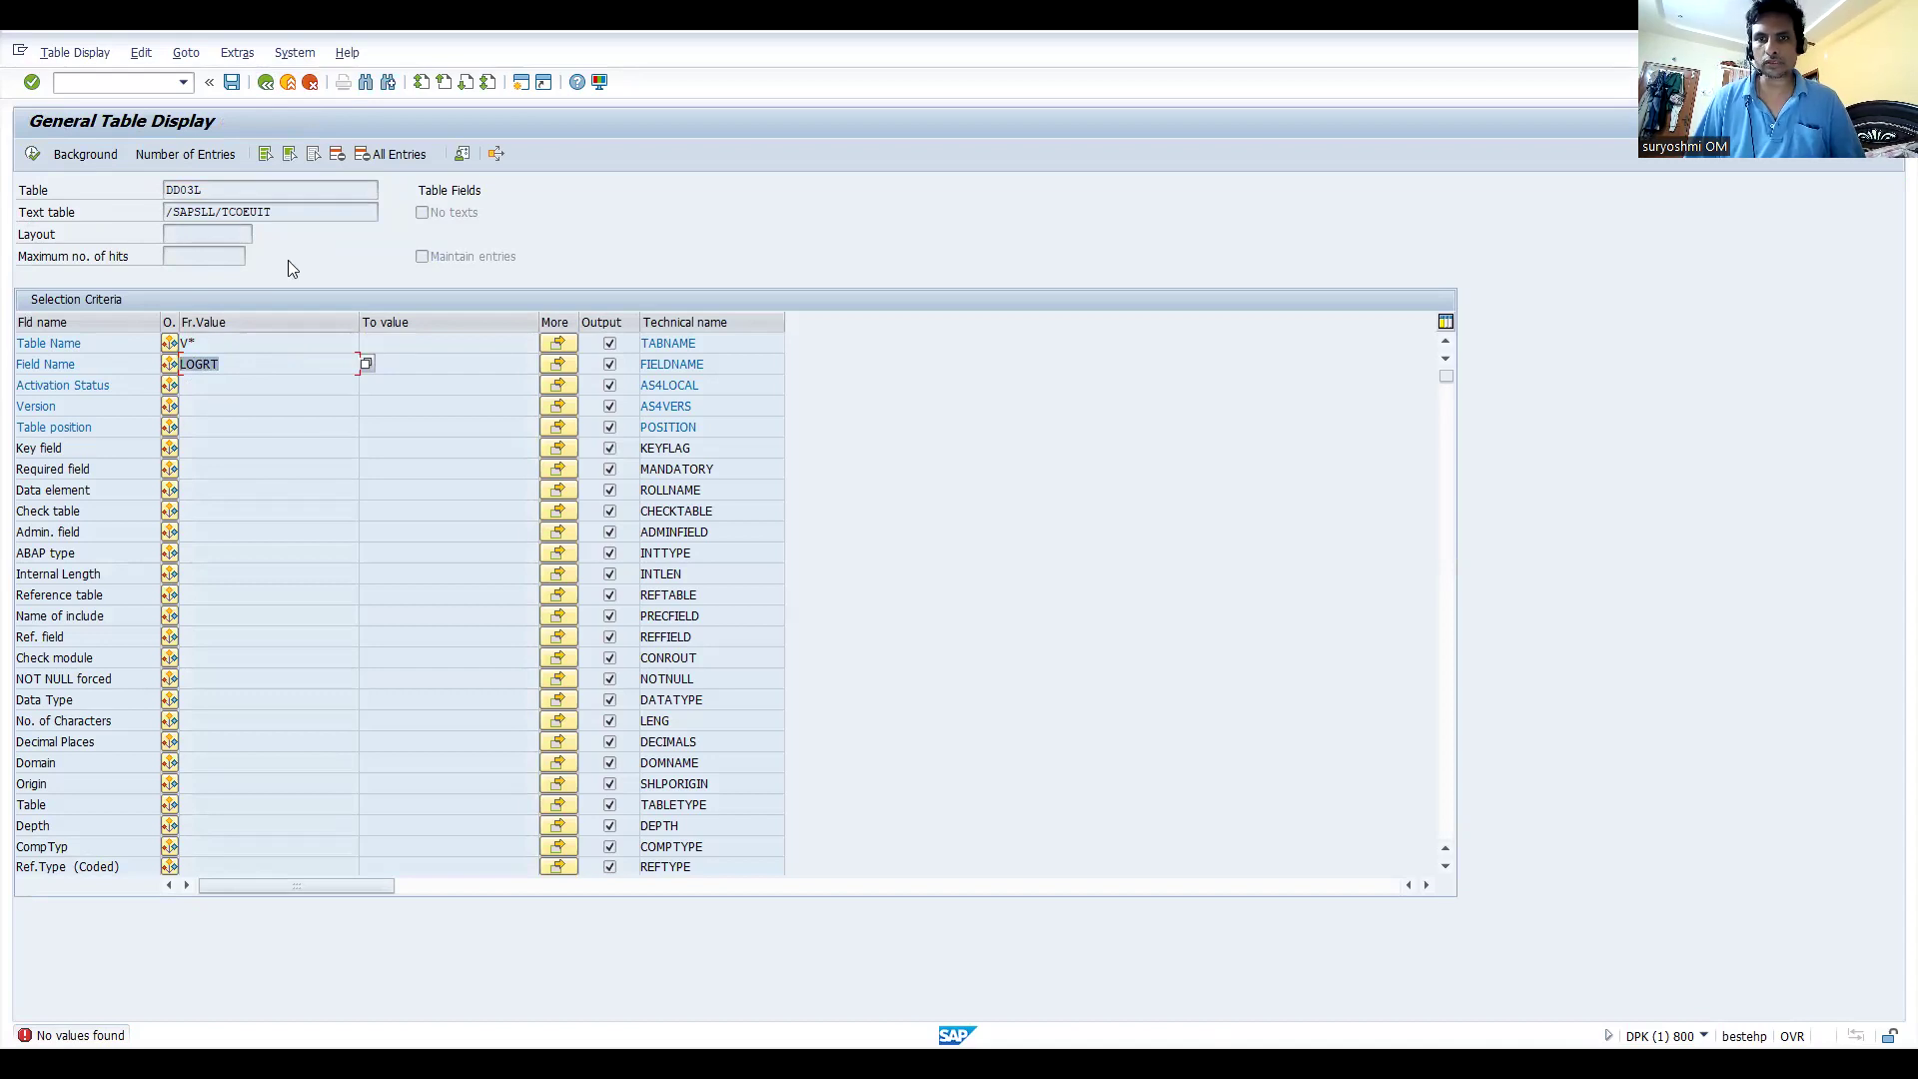
type("LGORT")
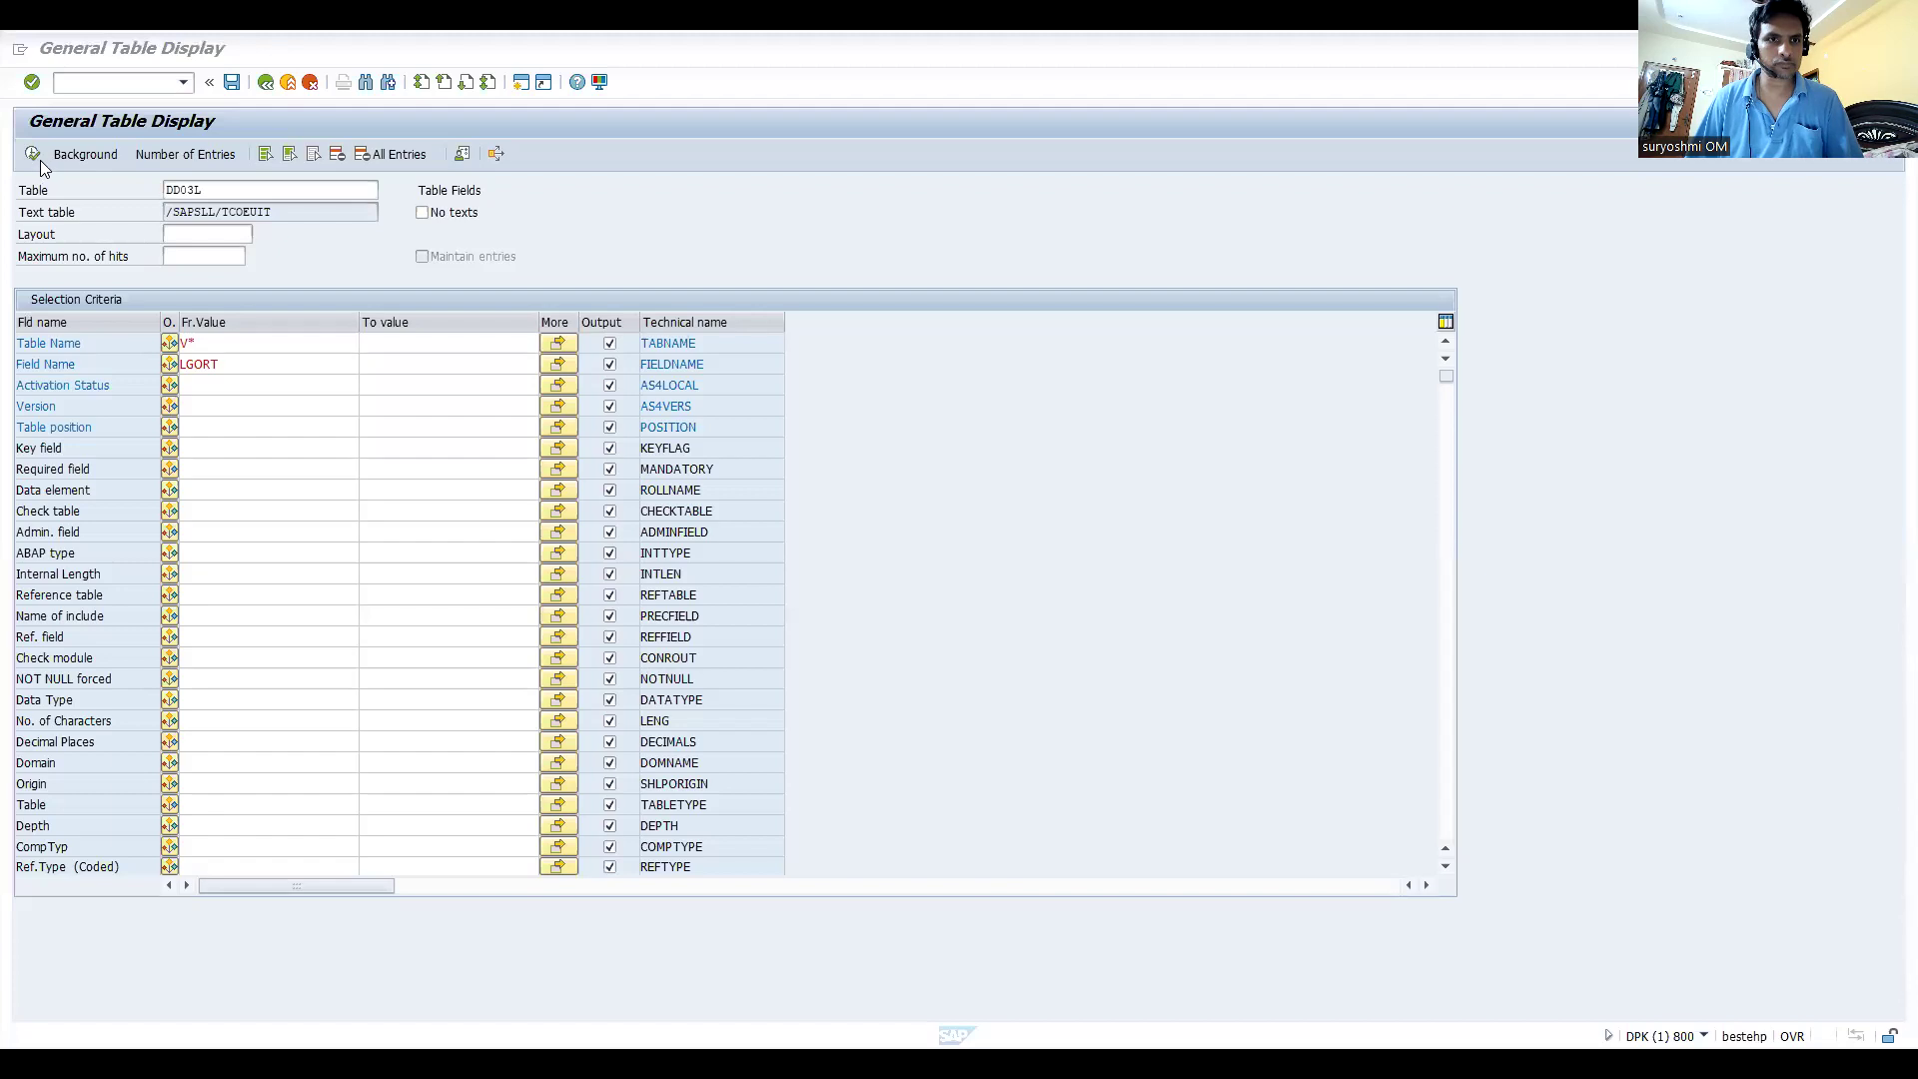
Run the LGORT search and page through the hits before going back.
left_click(31, 154)
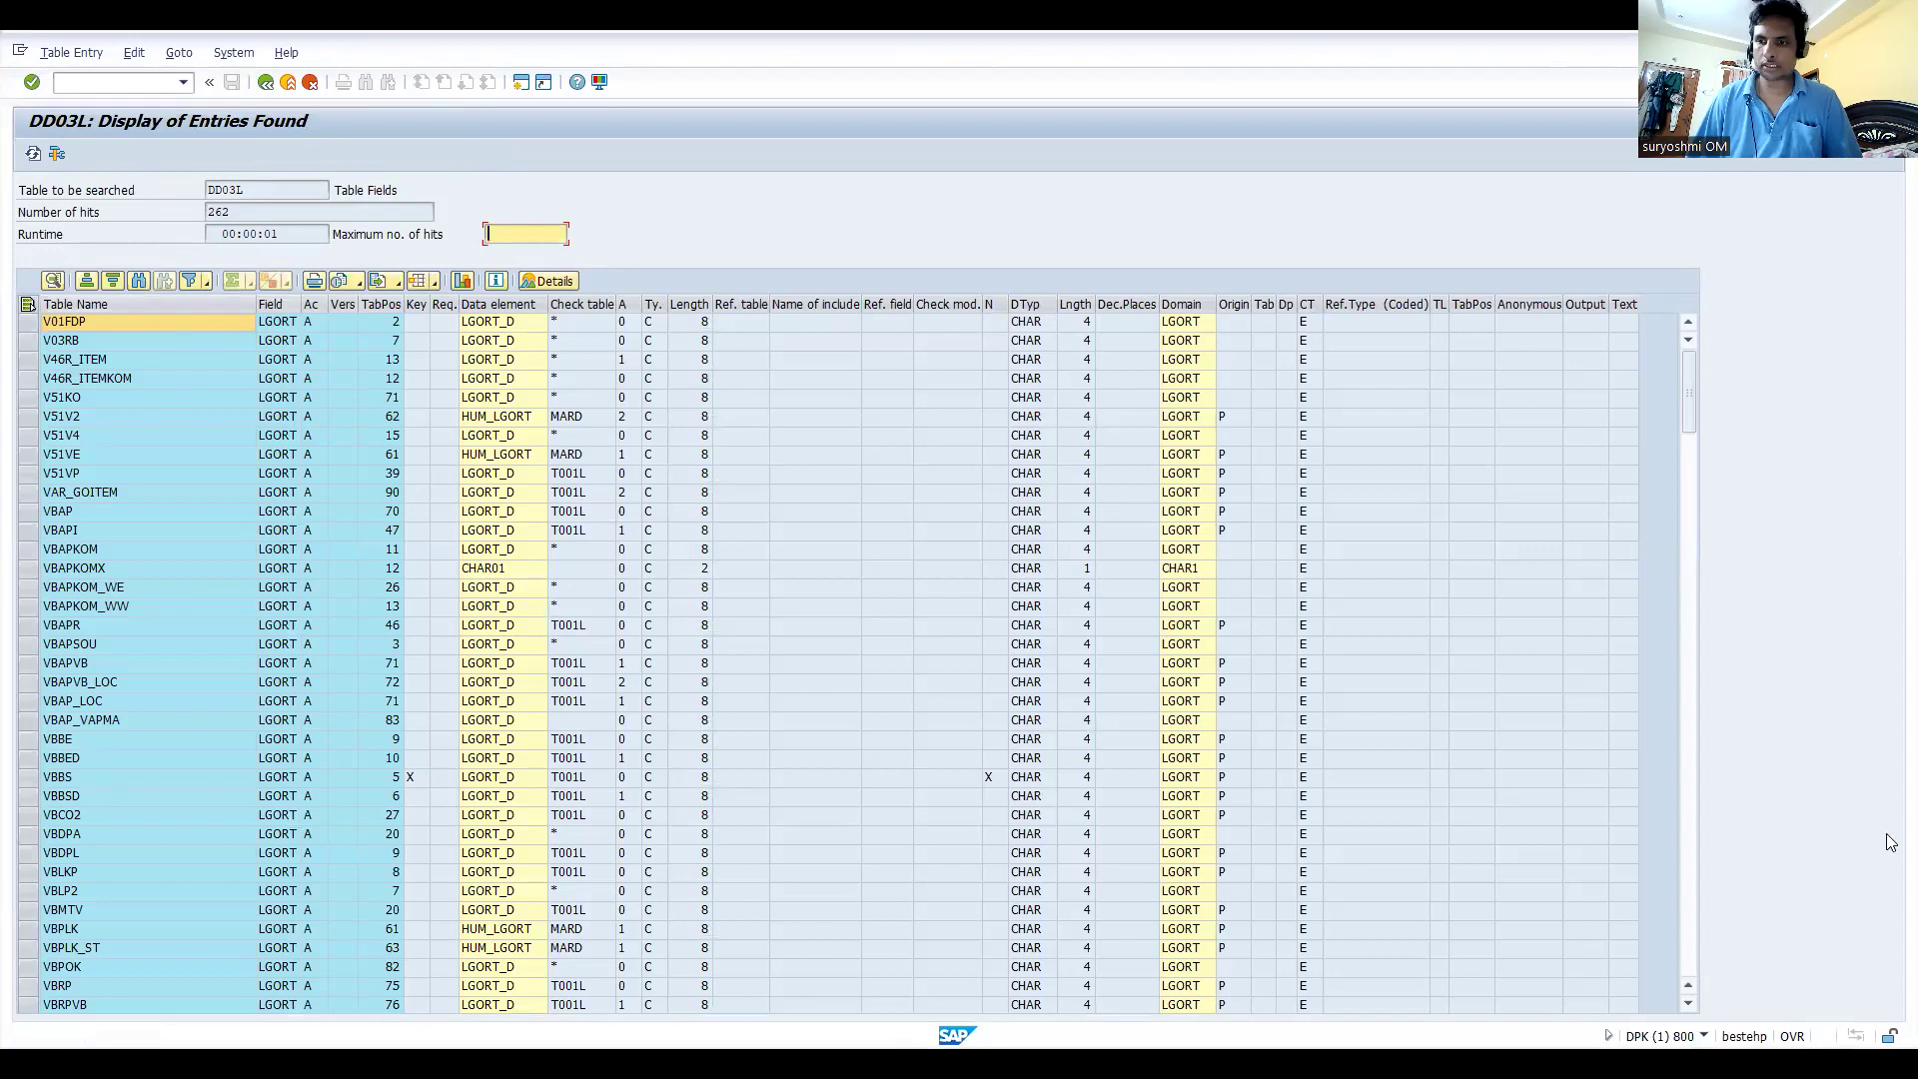
left_click(1695, 963)
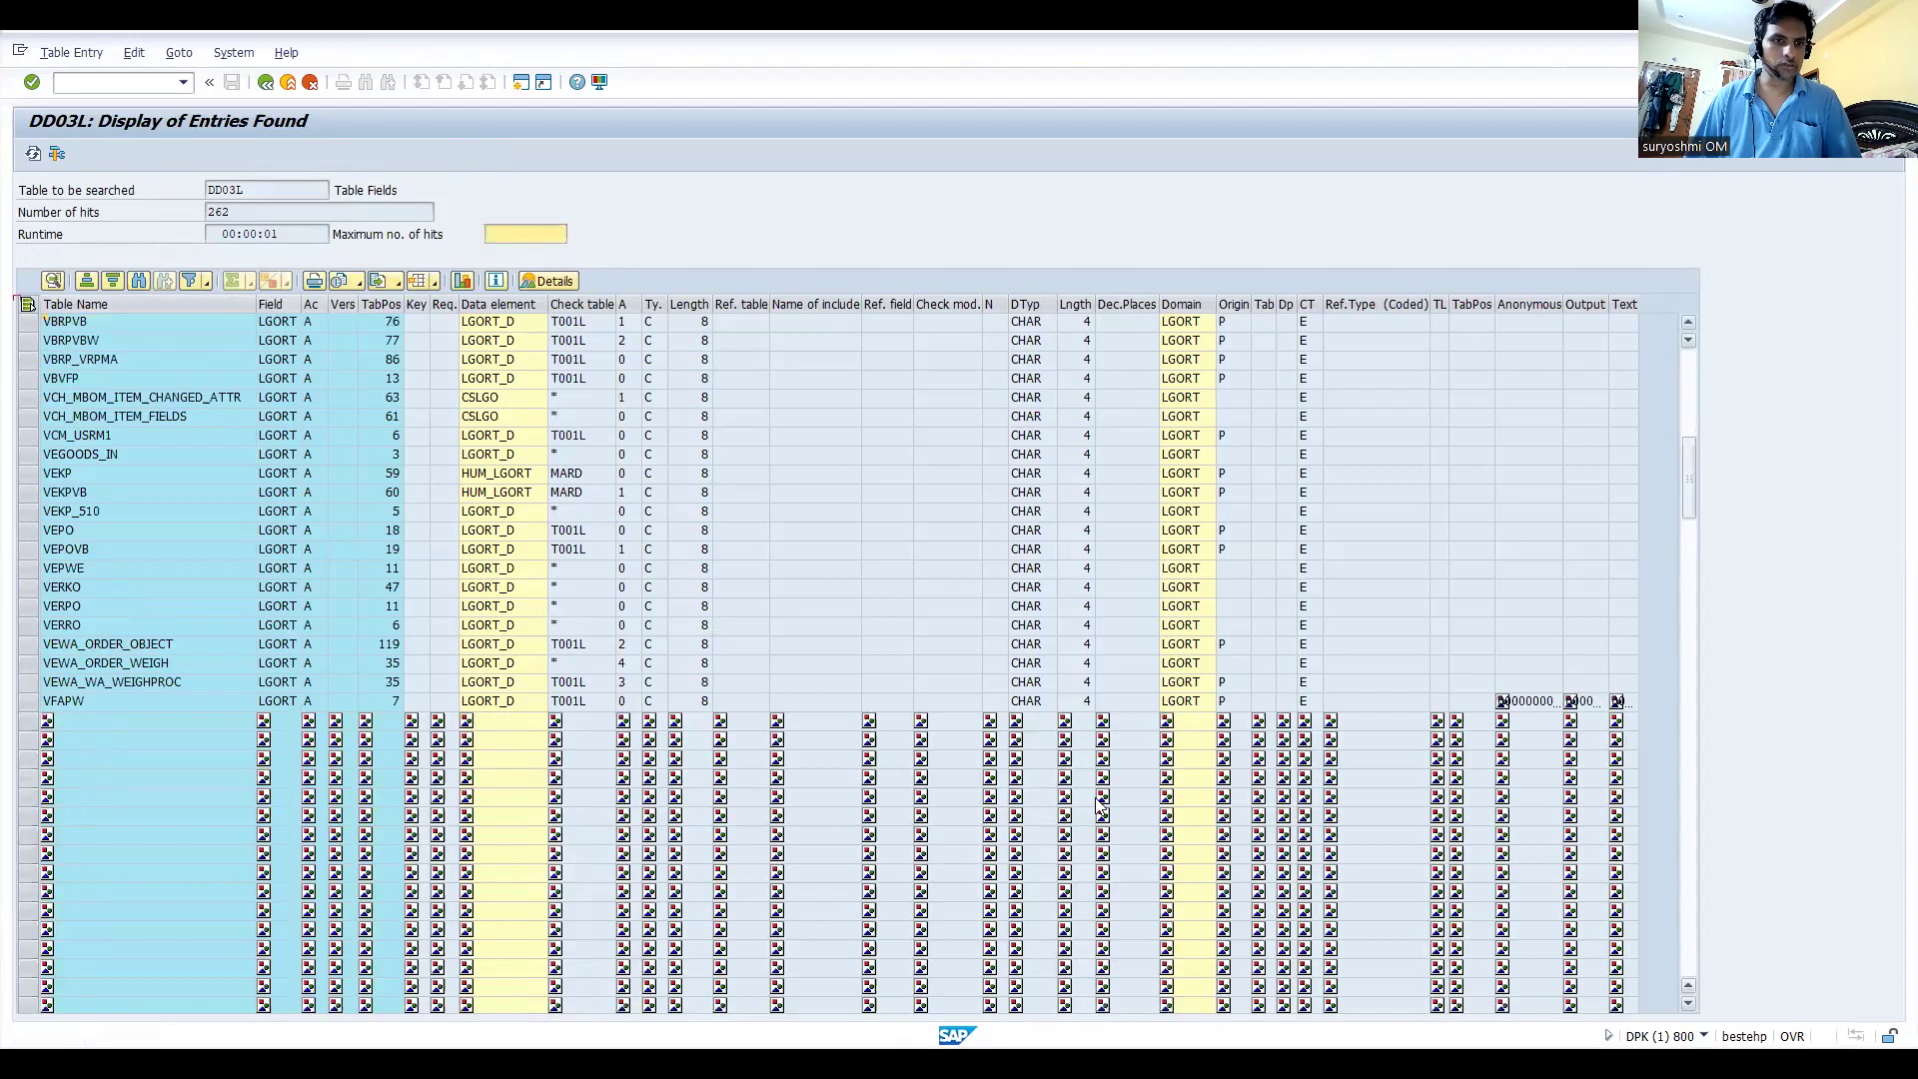
left_click(1696, 963)
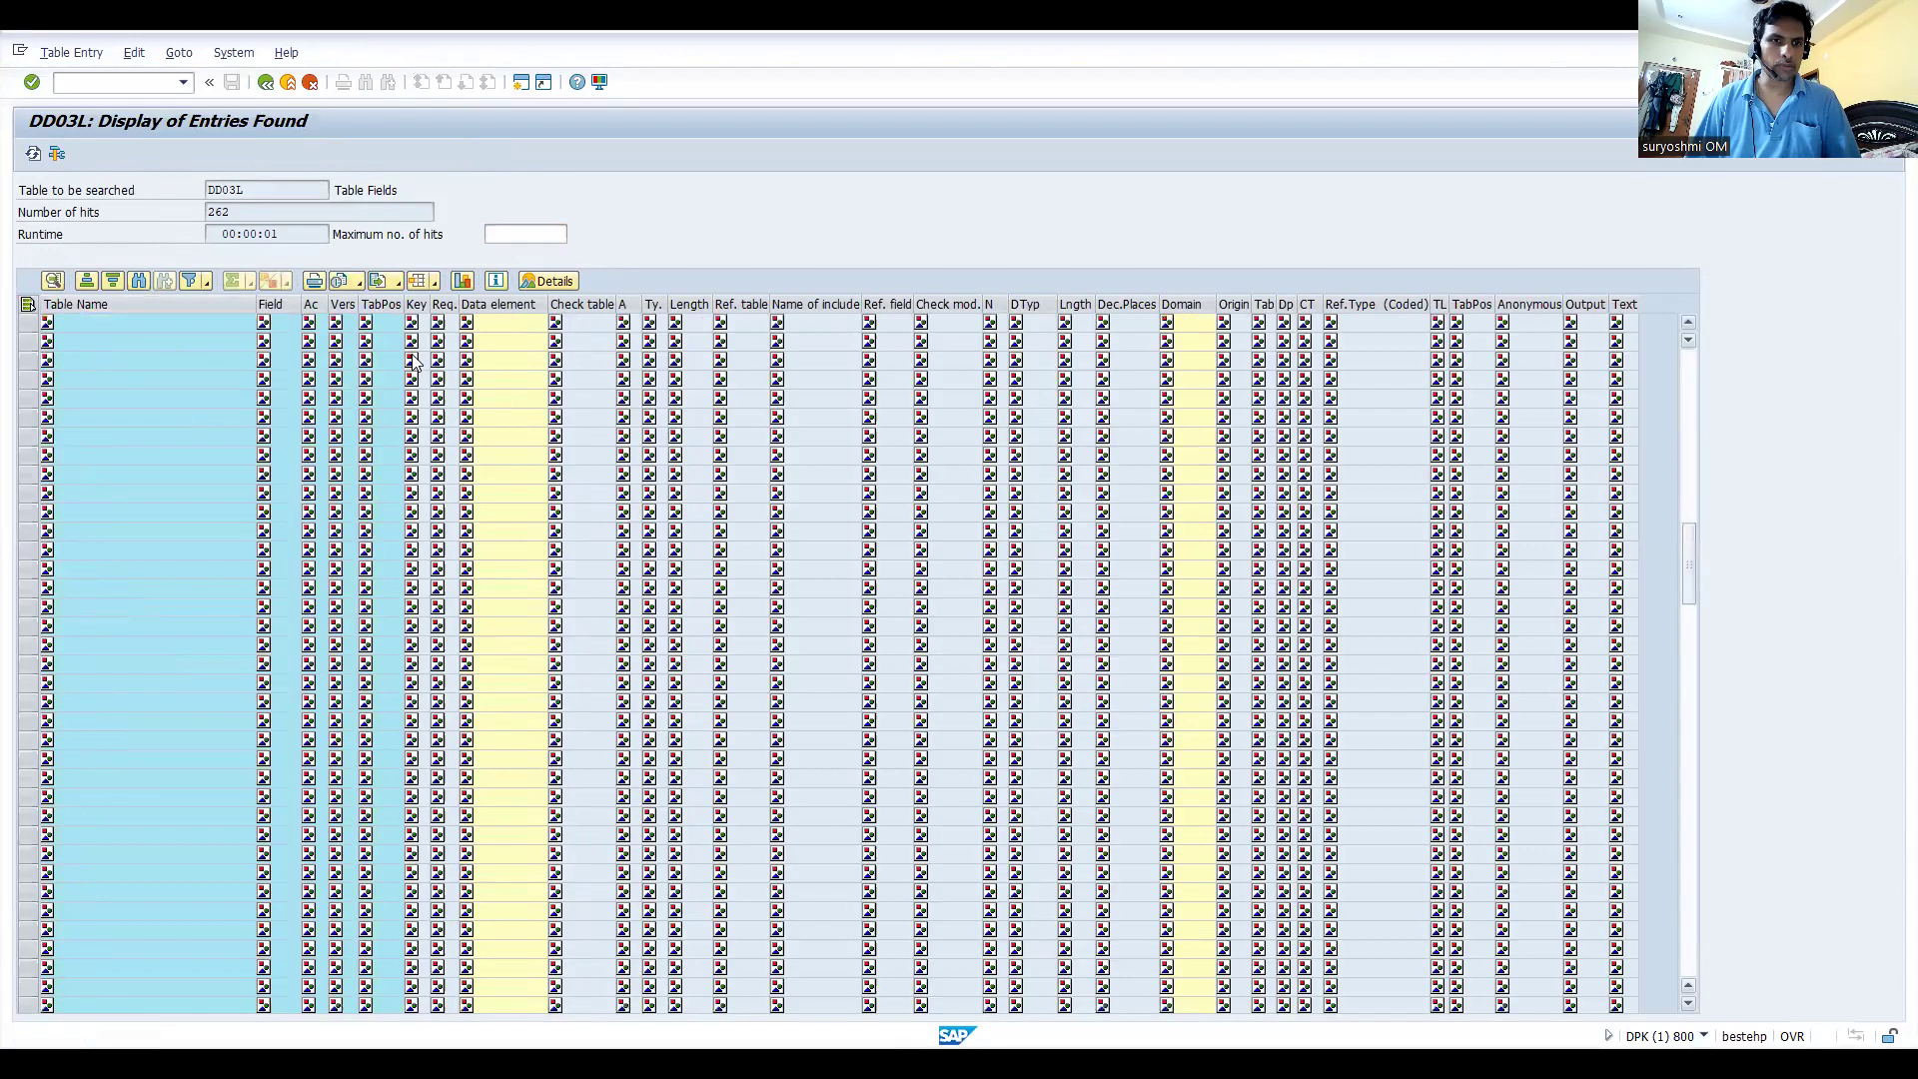
left_click(267, 84)
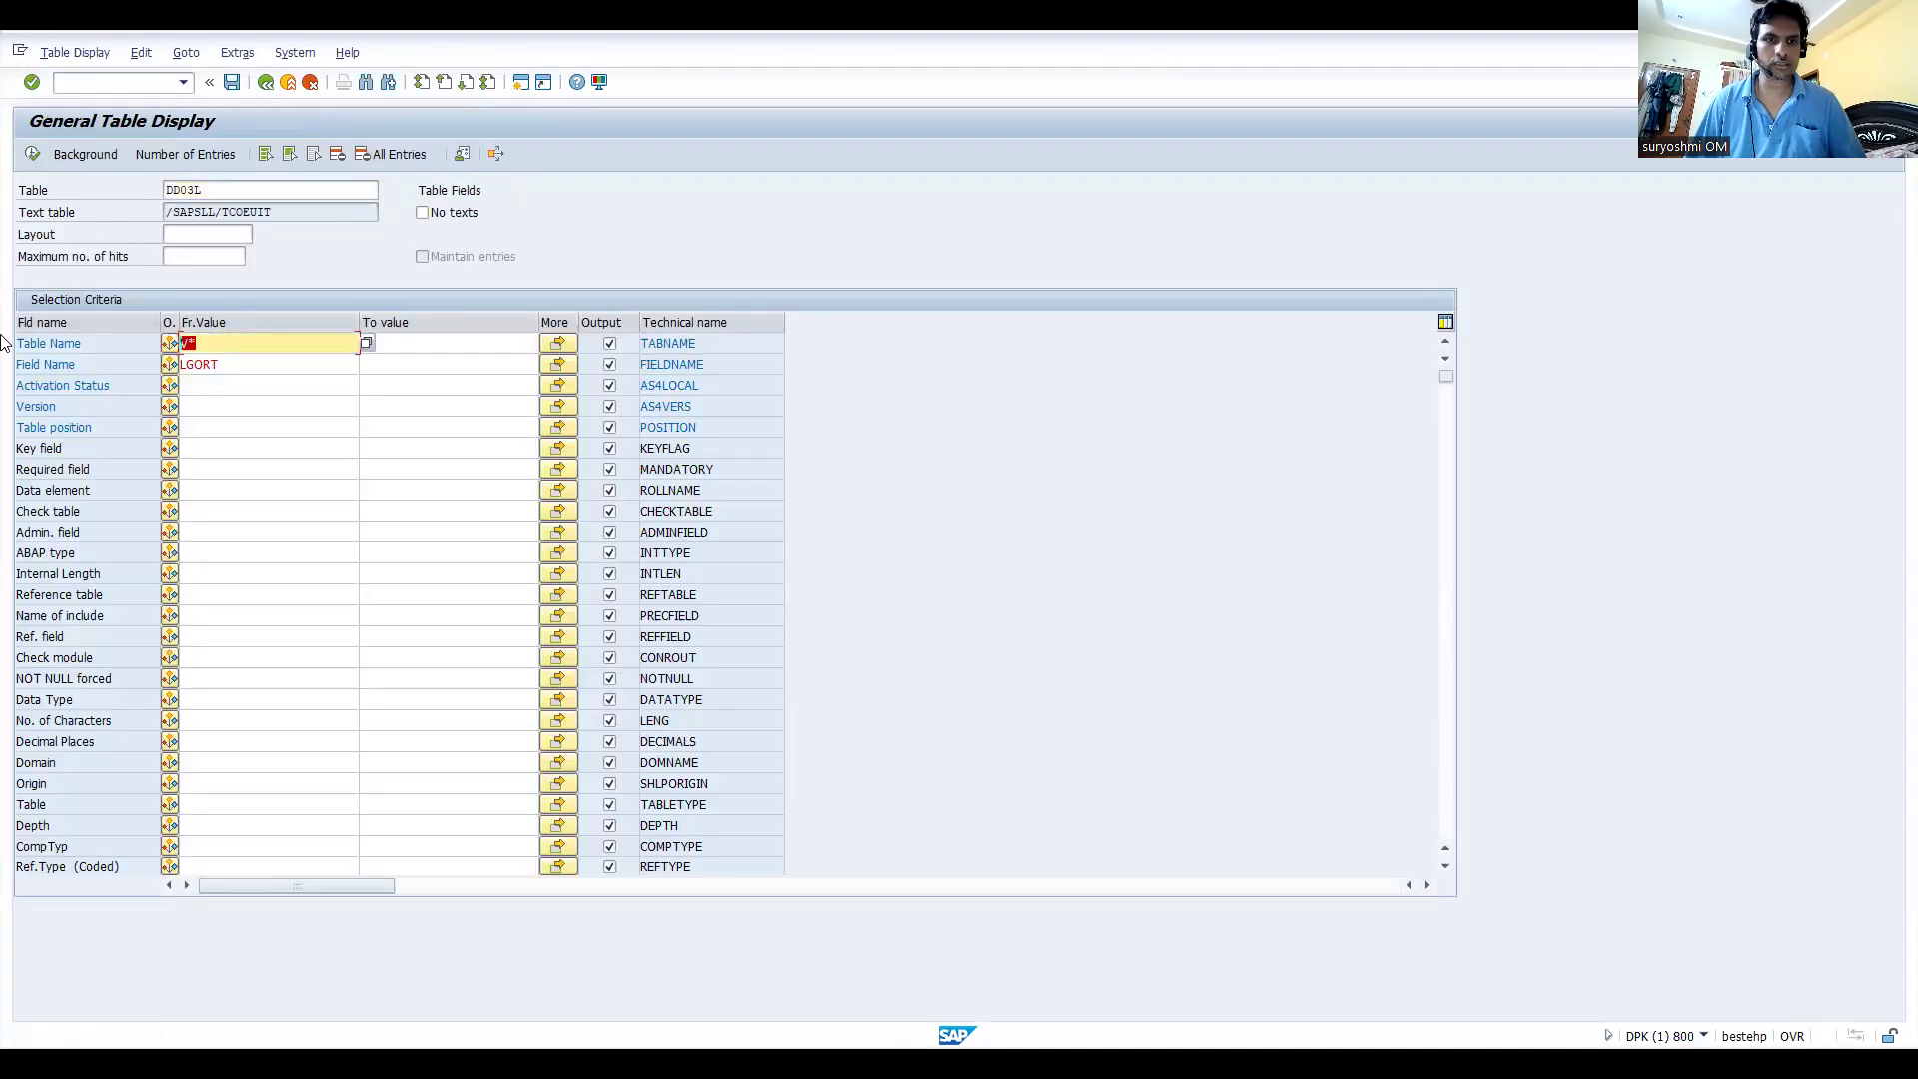
Filter Table Name to M*, rerun, and locate MARD among the 444 hits.
type("M")
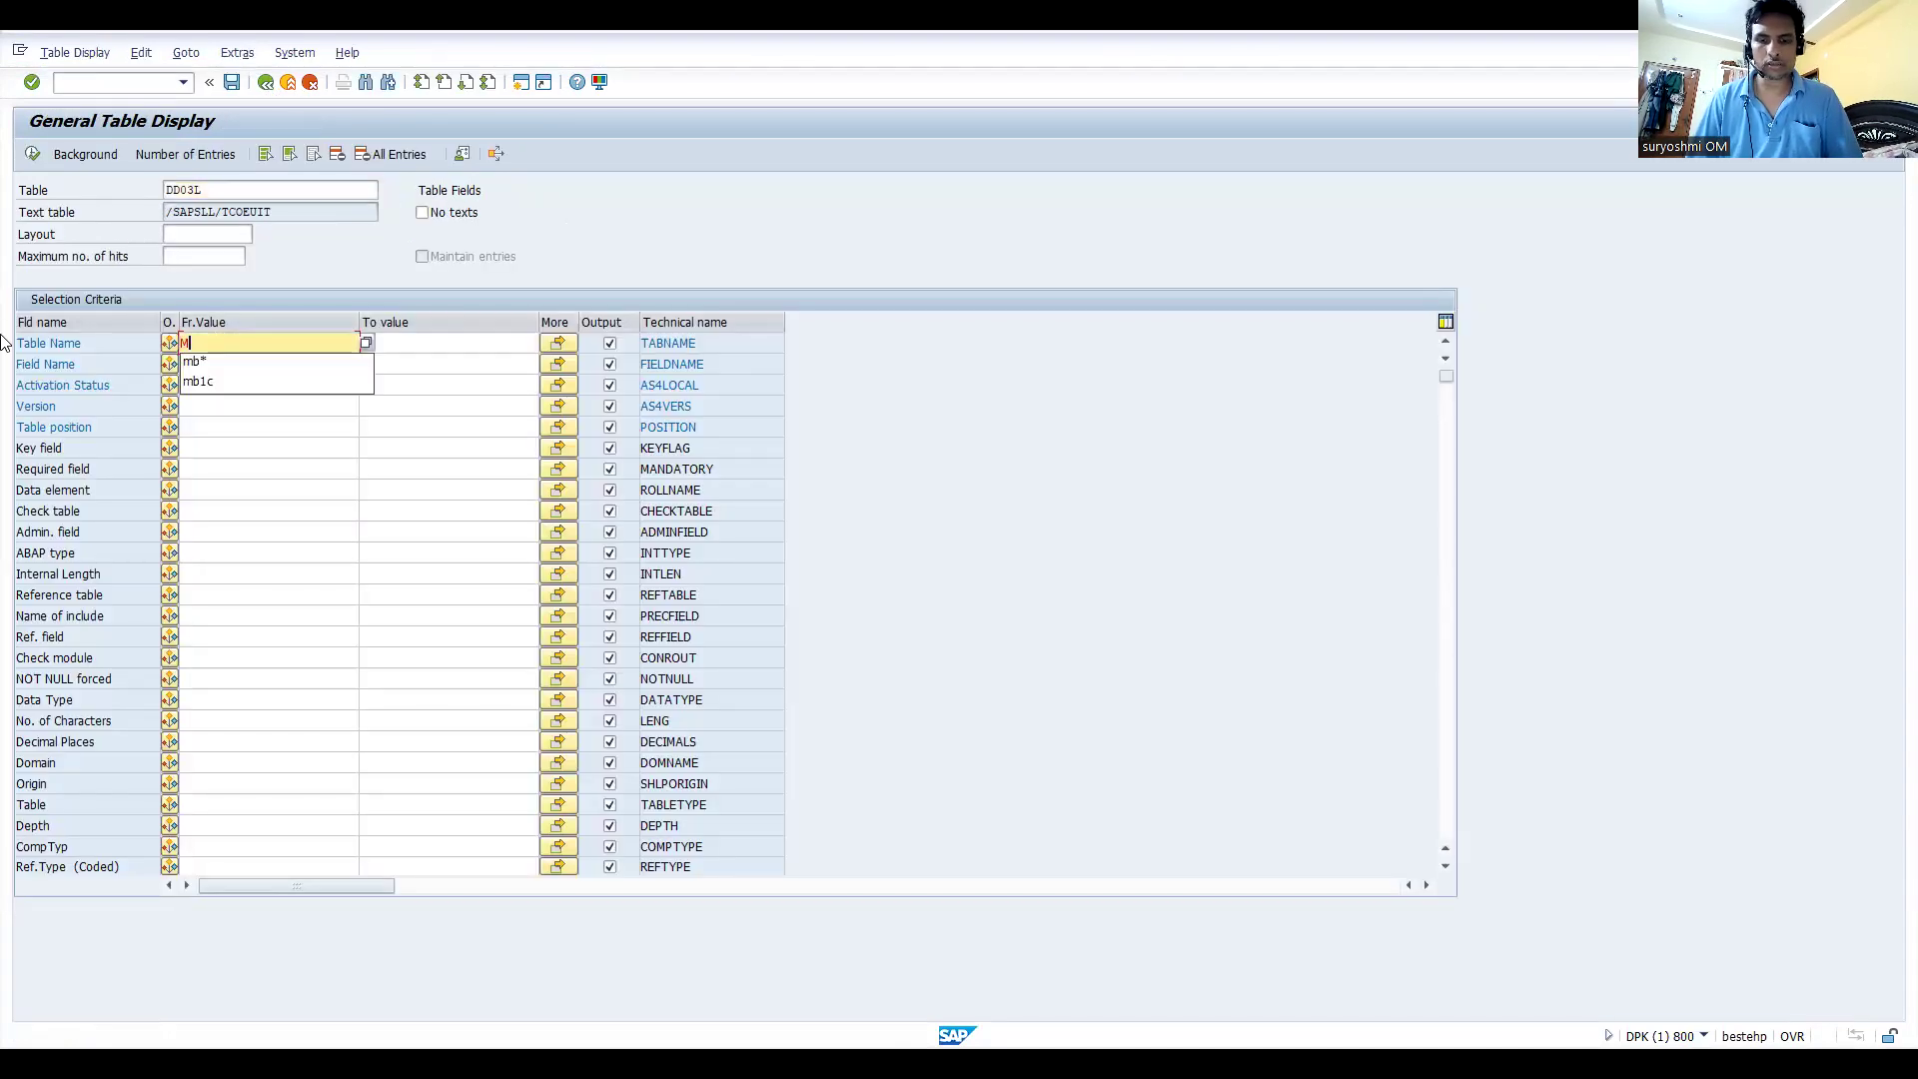
type("*")
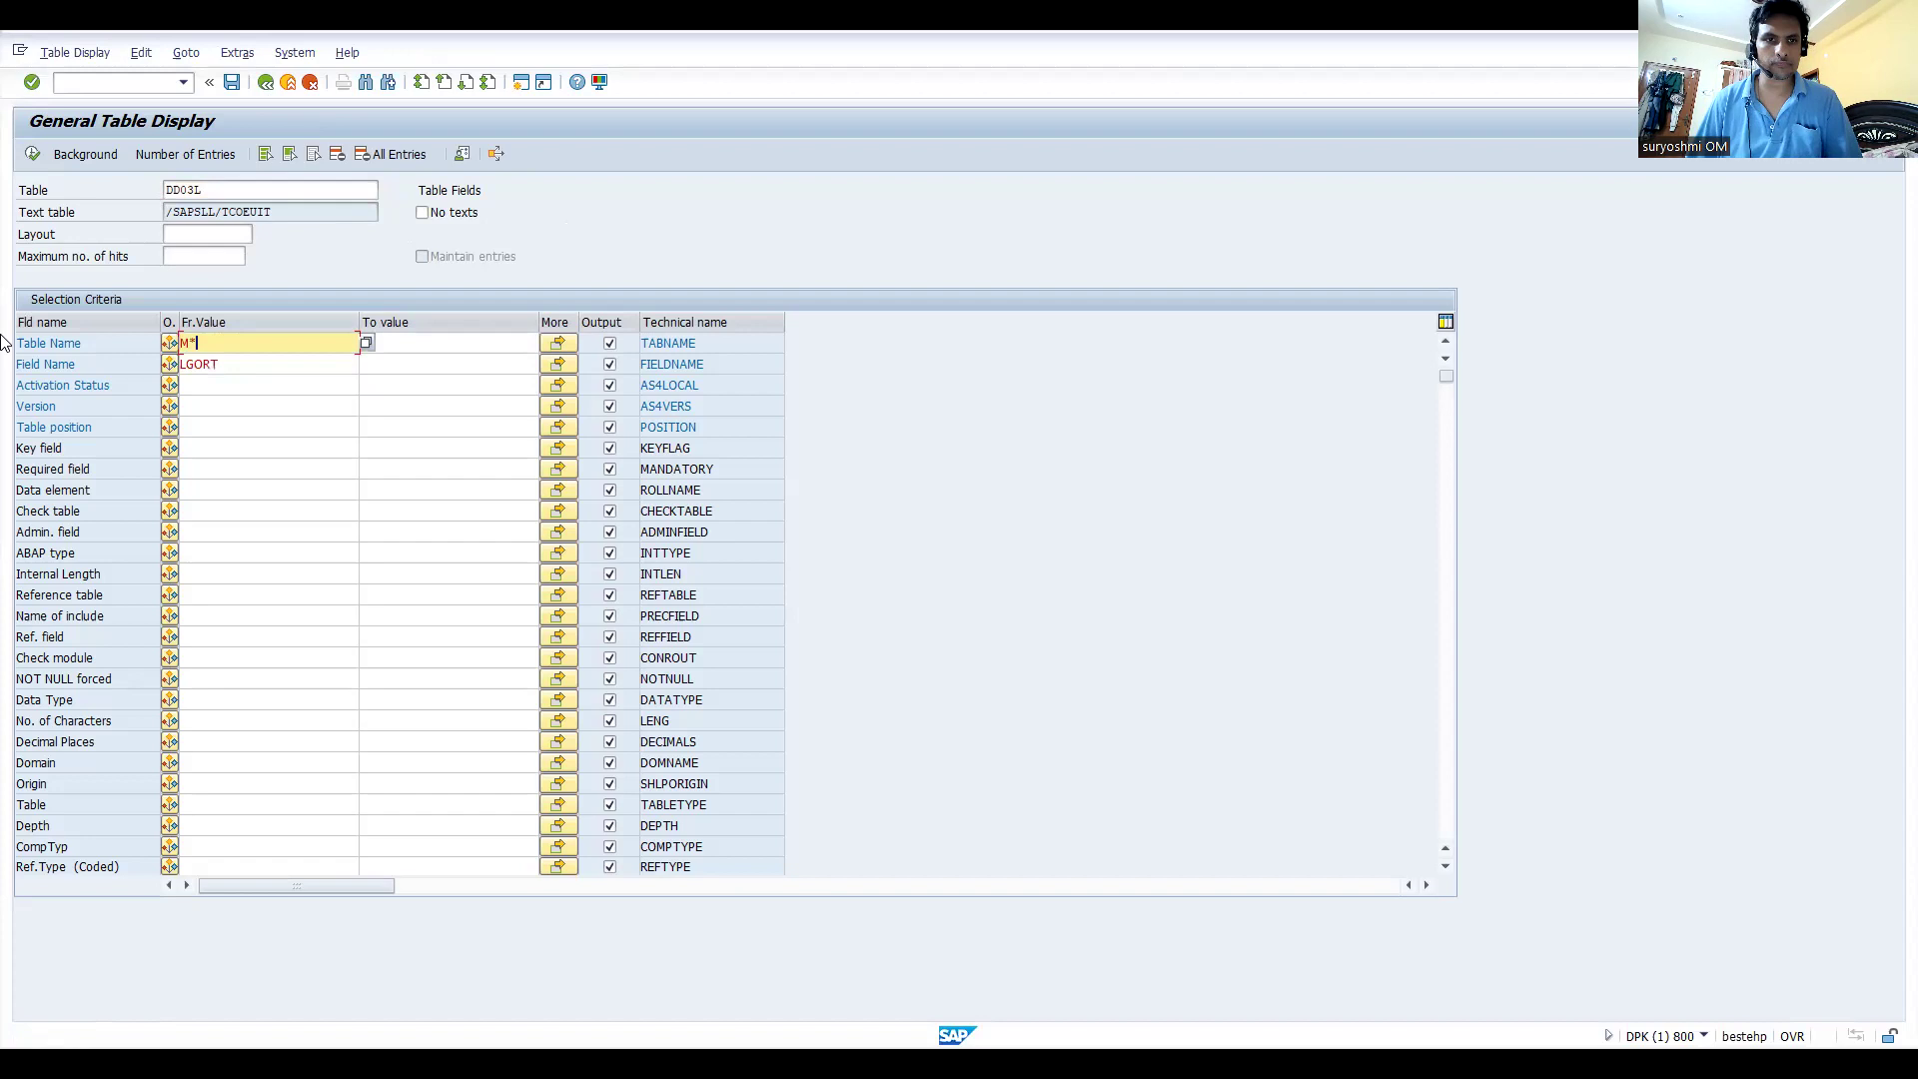
left_click(31, 153)
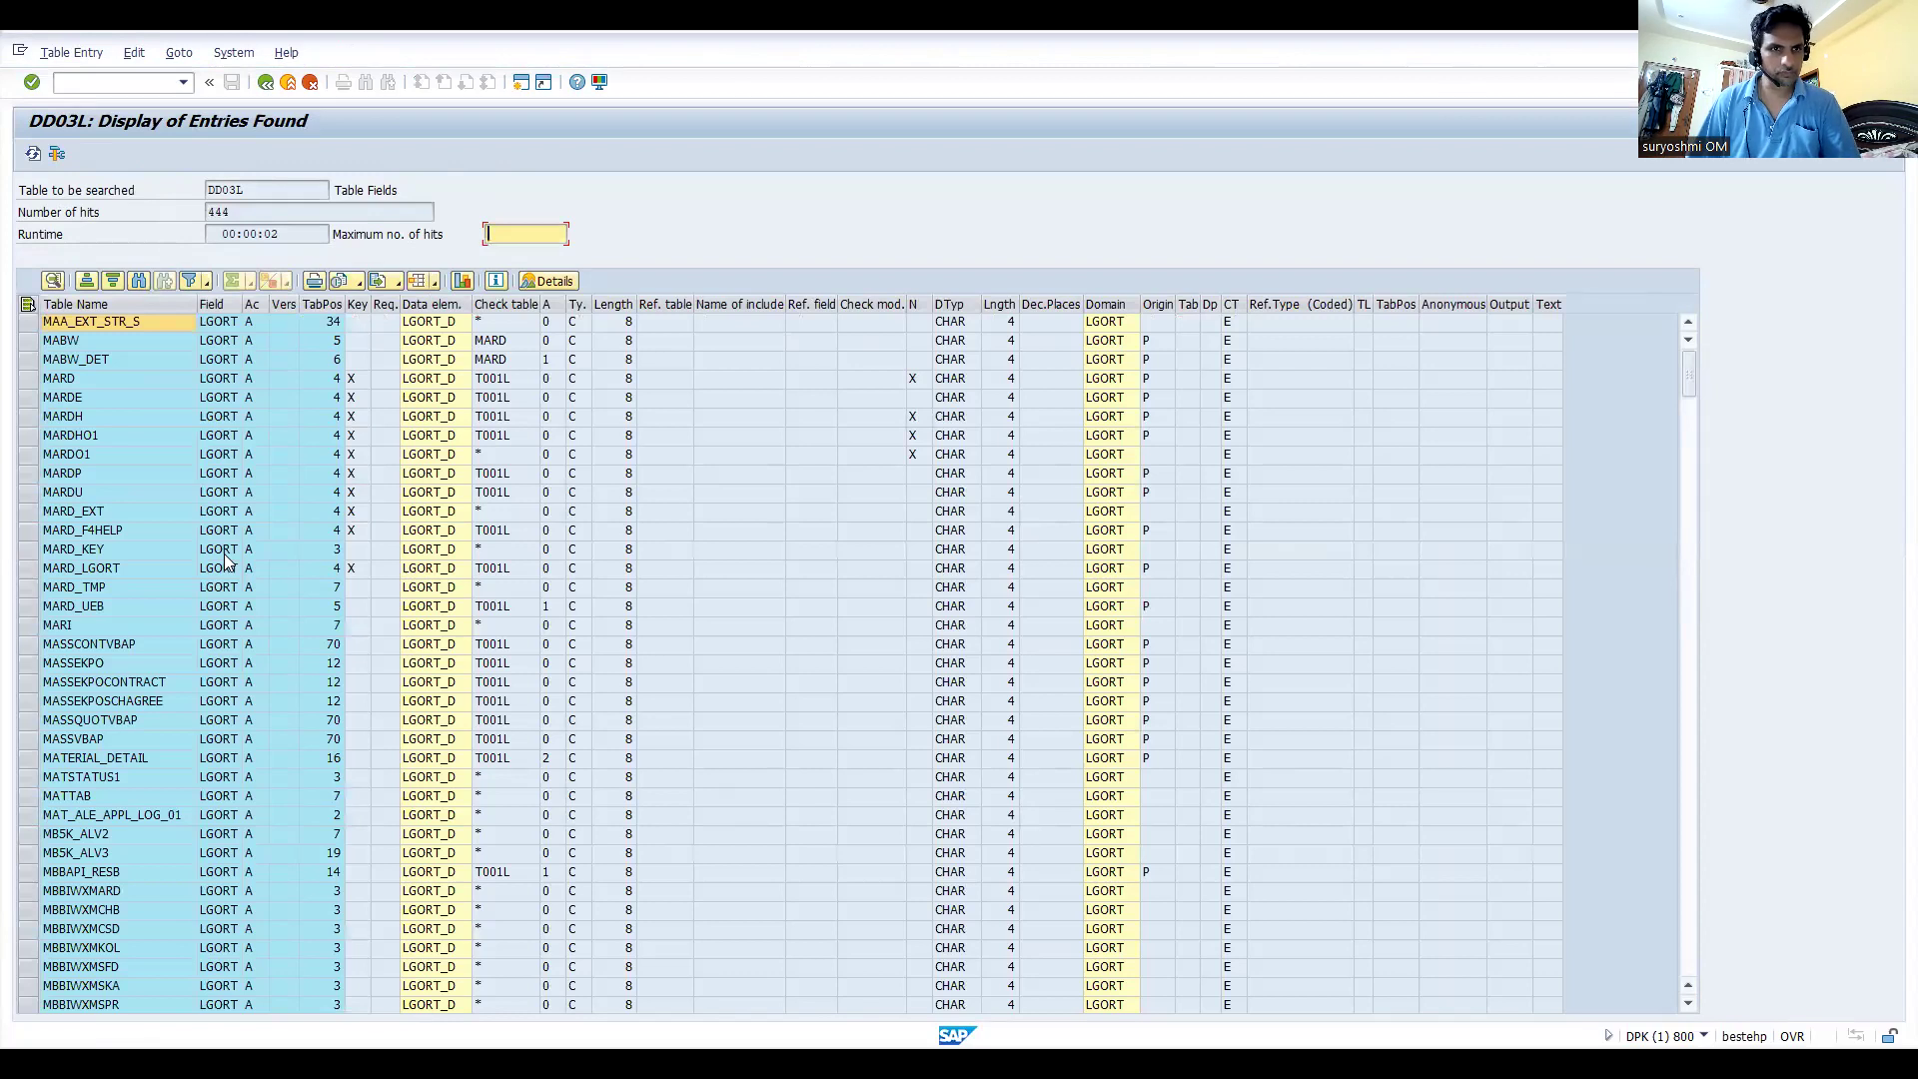
left_click(71, 371)
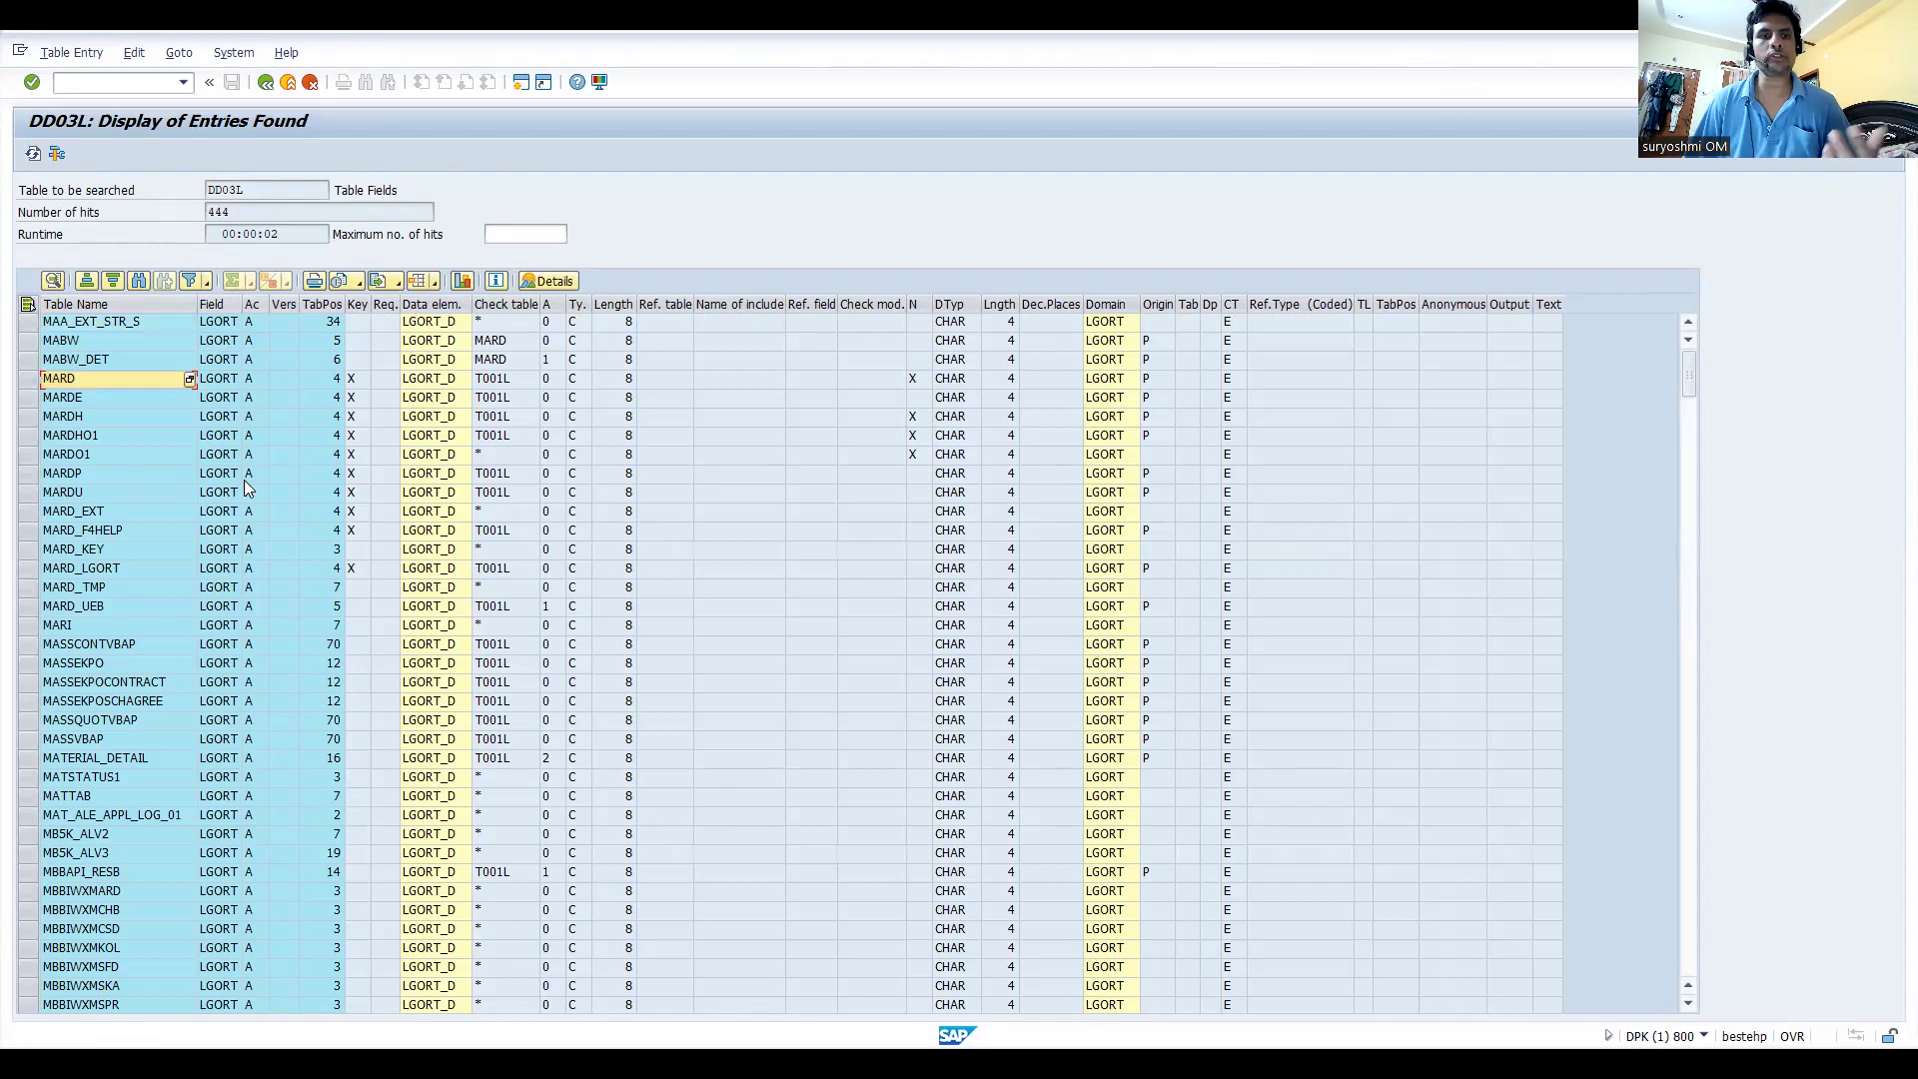
left_click(265, 81)
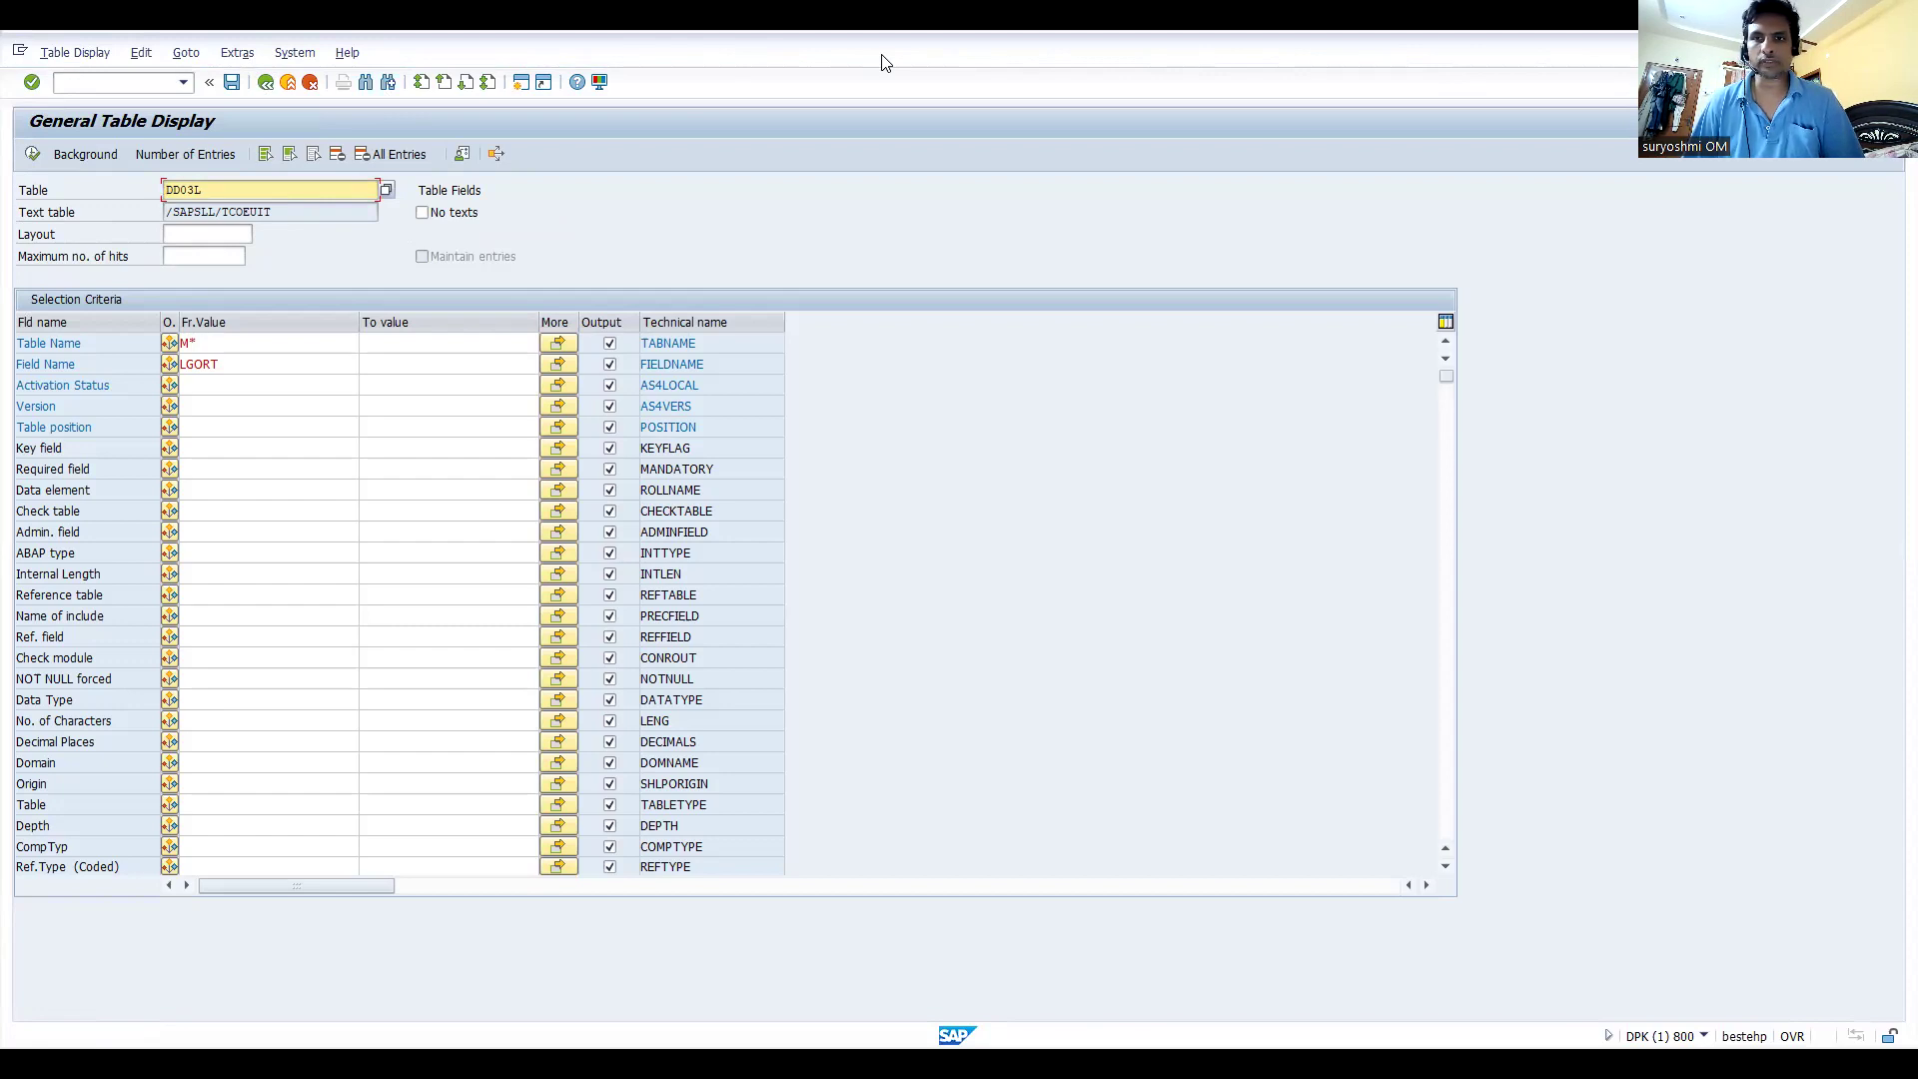
On the Udemy instructor profile, highlight the 3,045 students count and scroll to My courses (17).
key("F8")
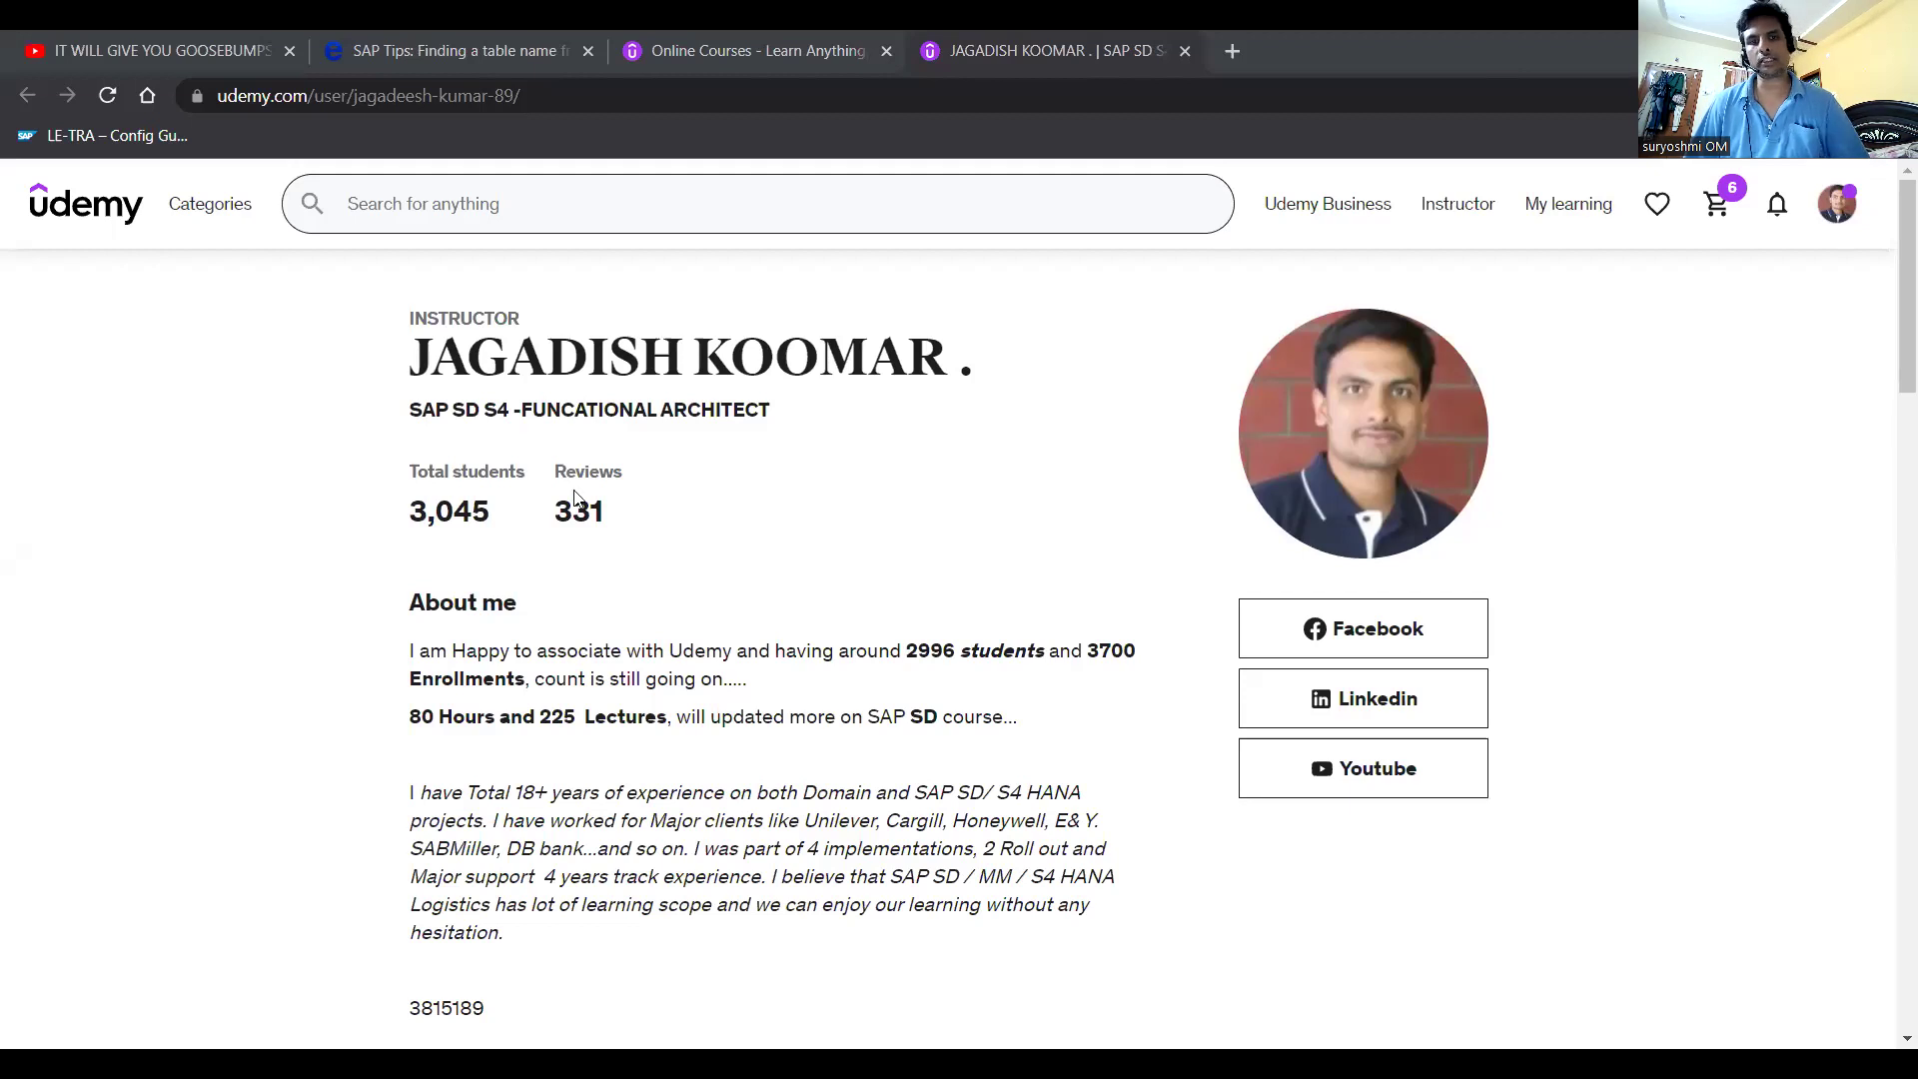
left_click_drag(402, 513, 470, 519)
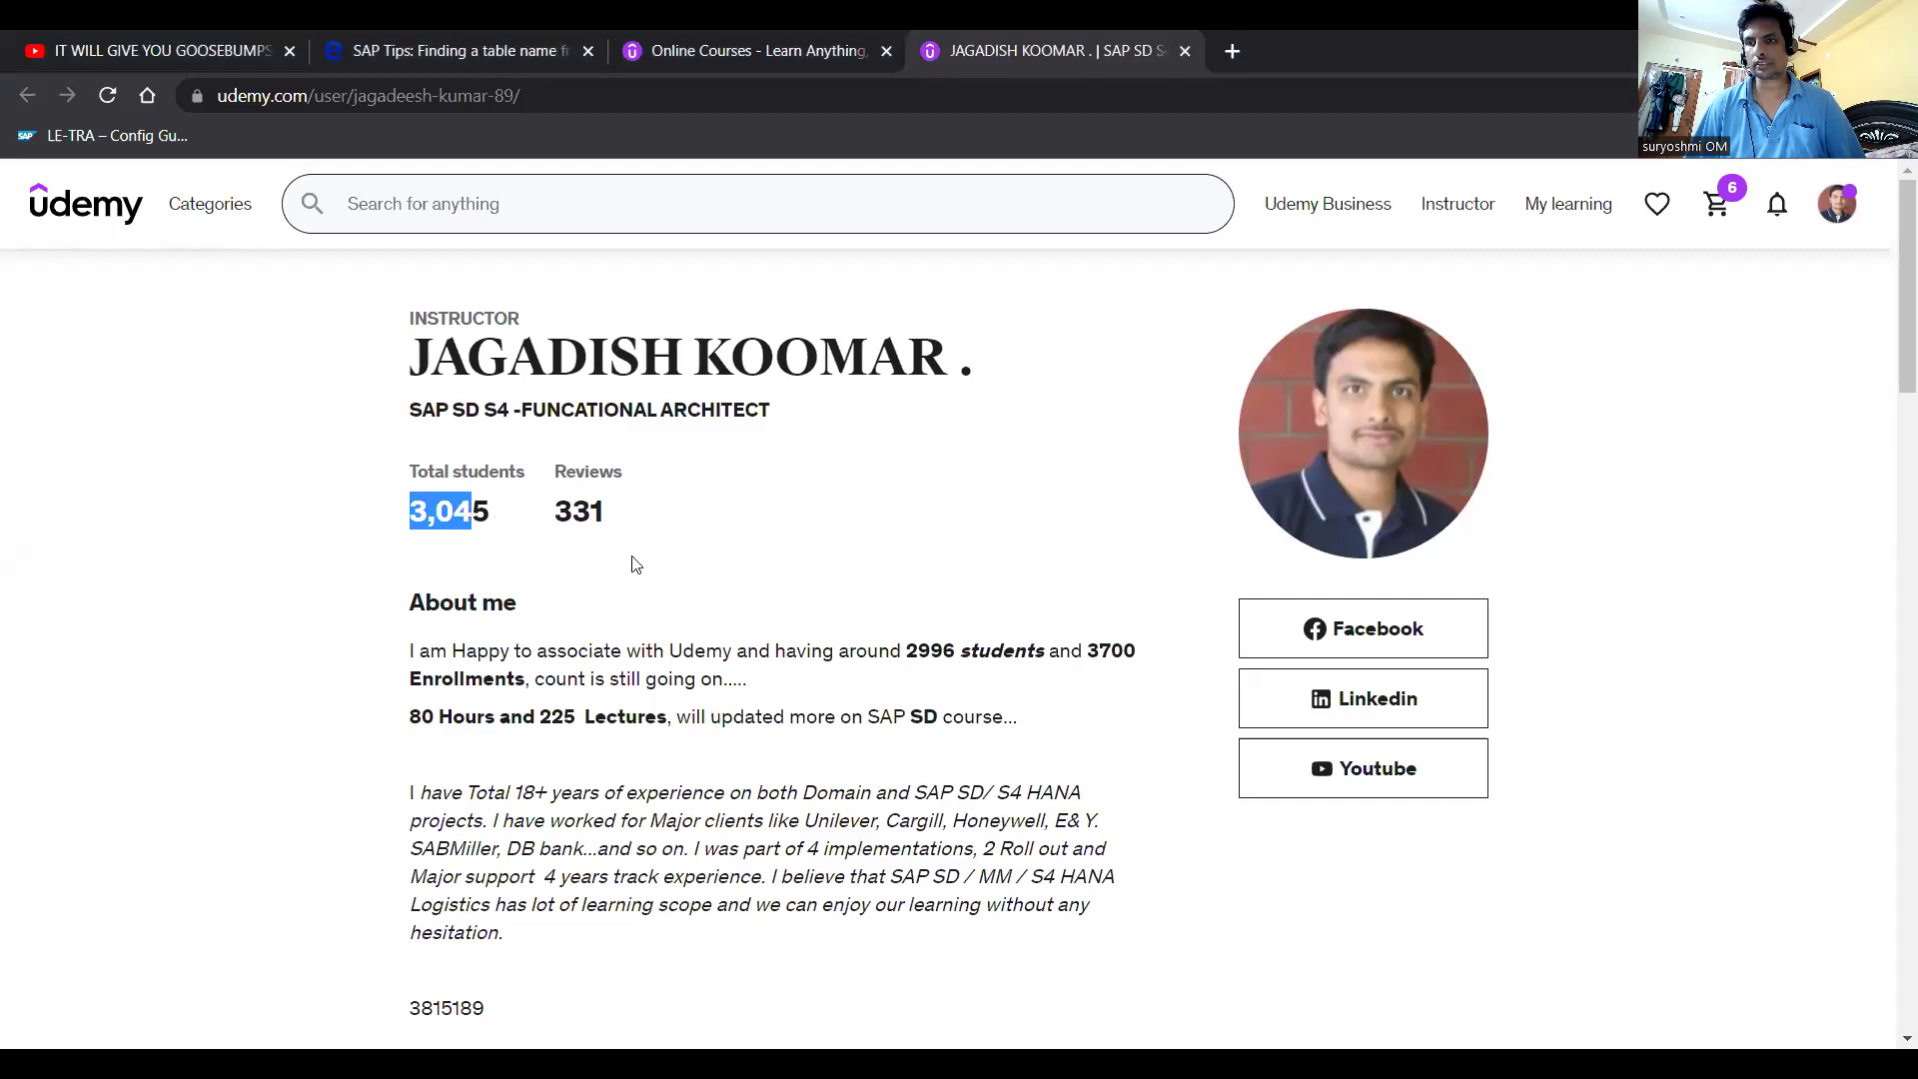
left_click_drag(1903, 300, 1891, 431)
scroll(1891, 430, "down", 8)
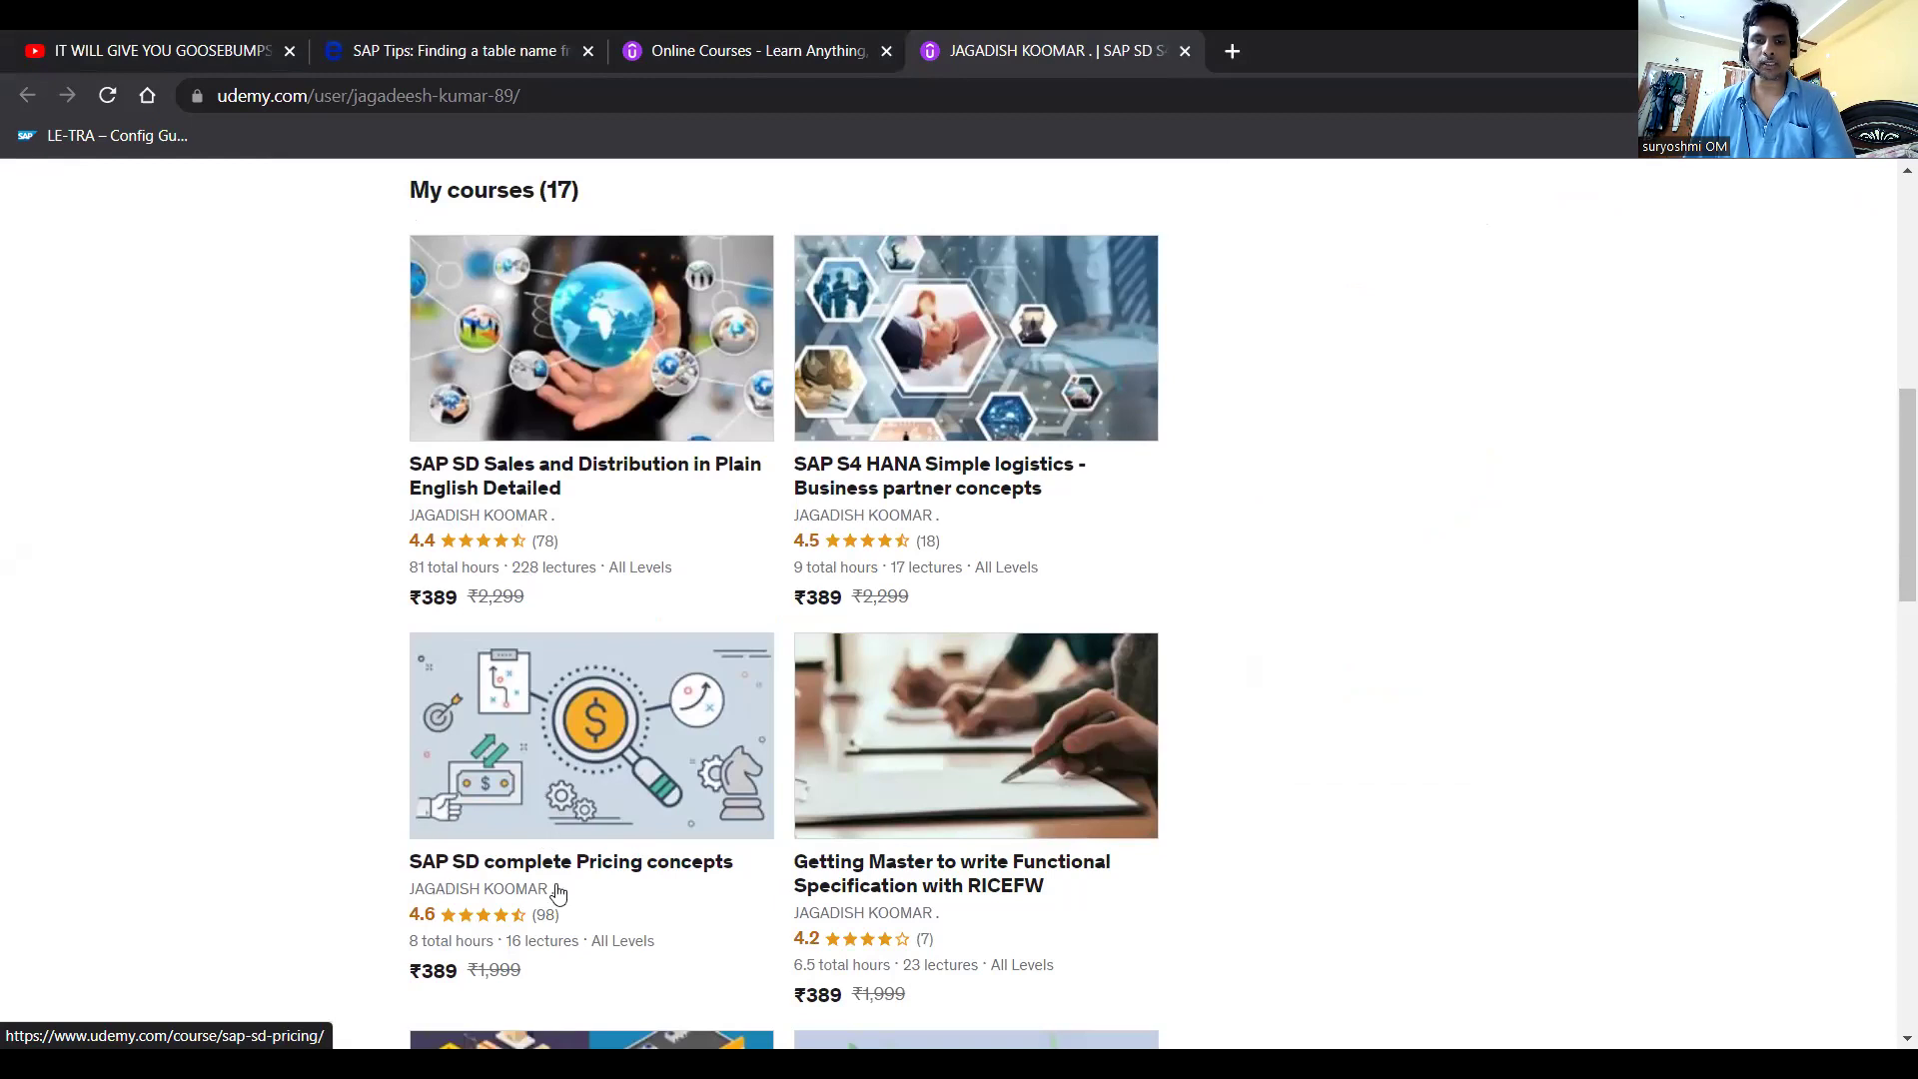
Scroll through the course cards to the pagination, then return to the top of the profile.
left_click_drag(1904, 513, 1904, 610)
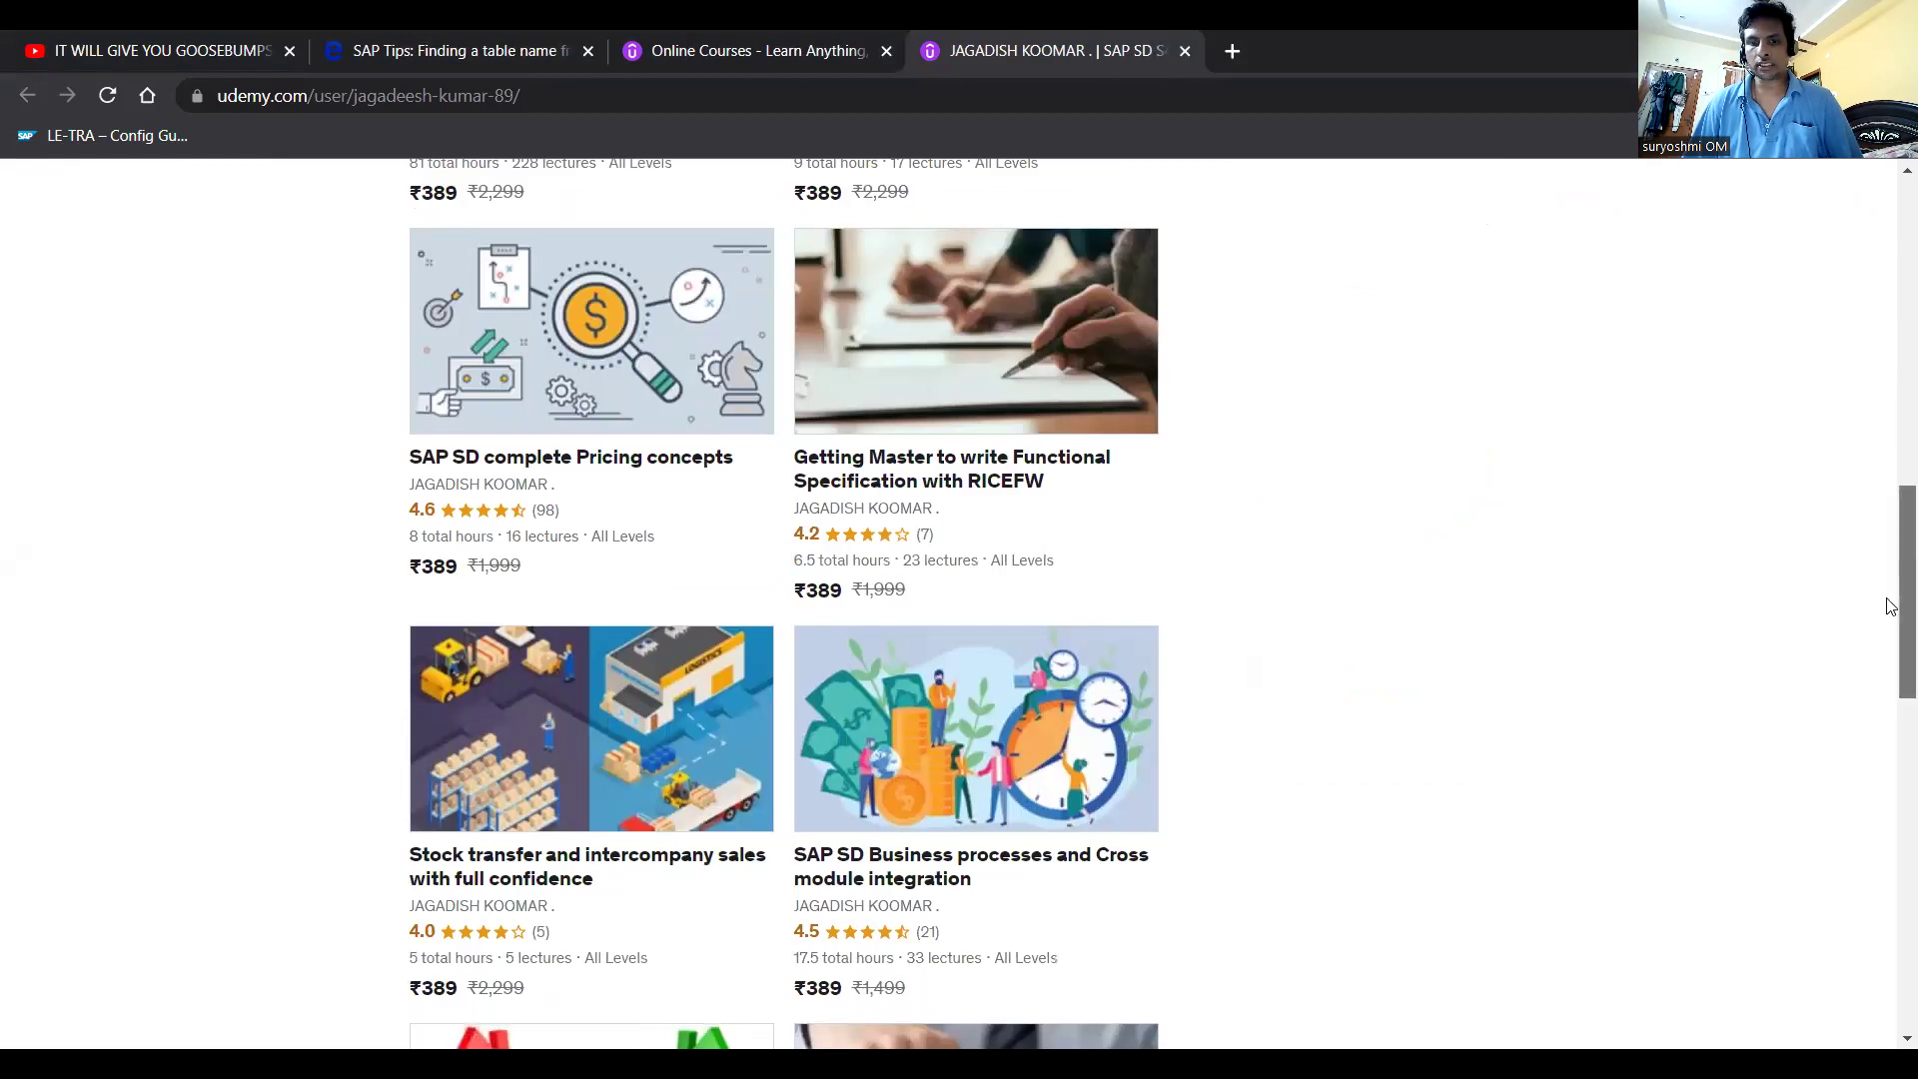
scroll(1891, 689, "down", 8)
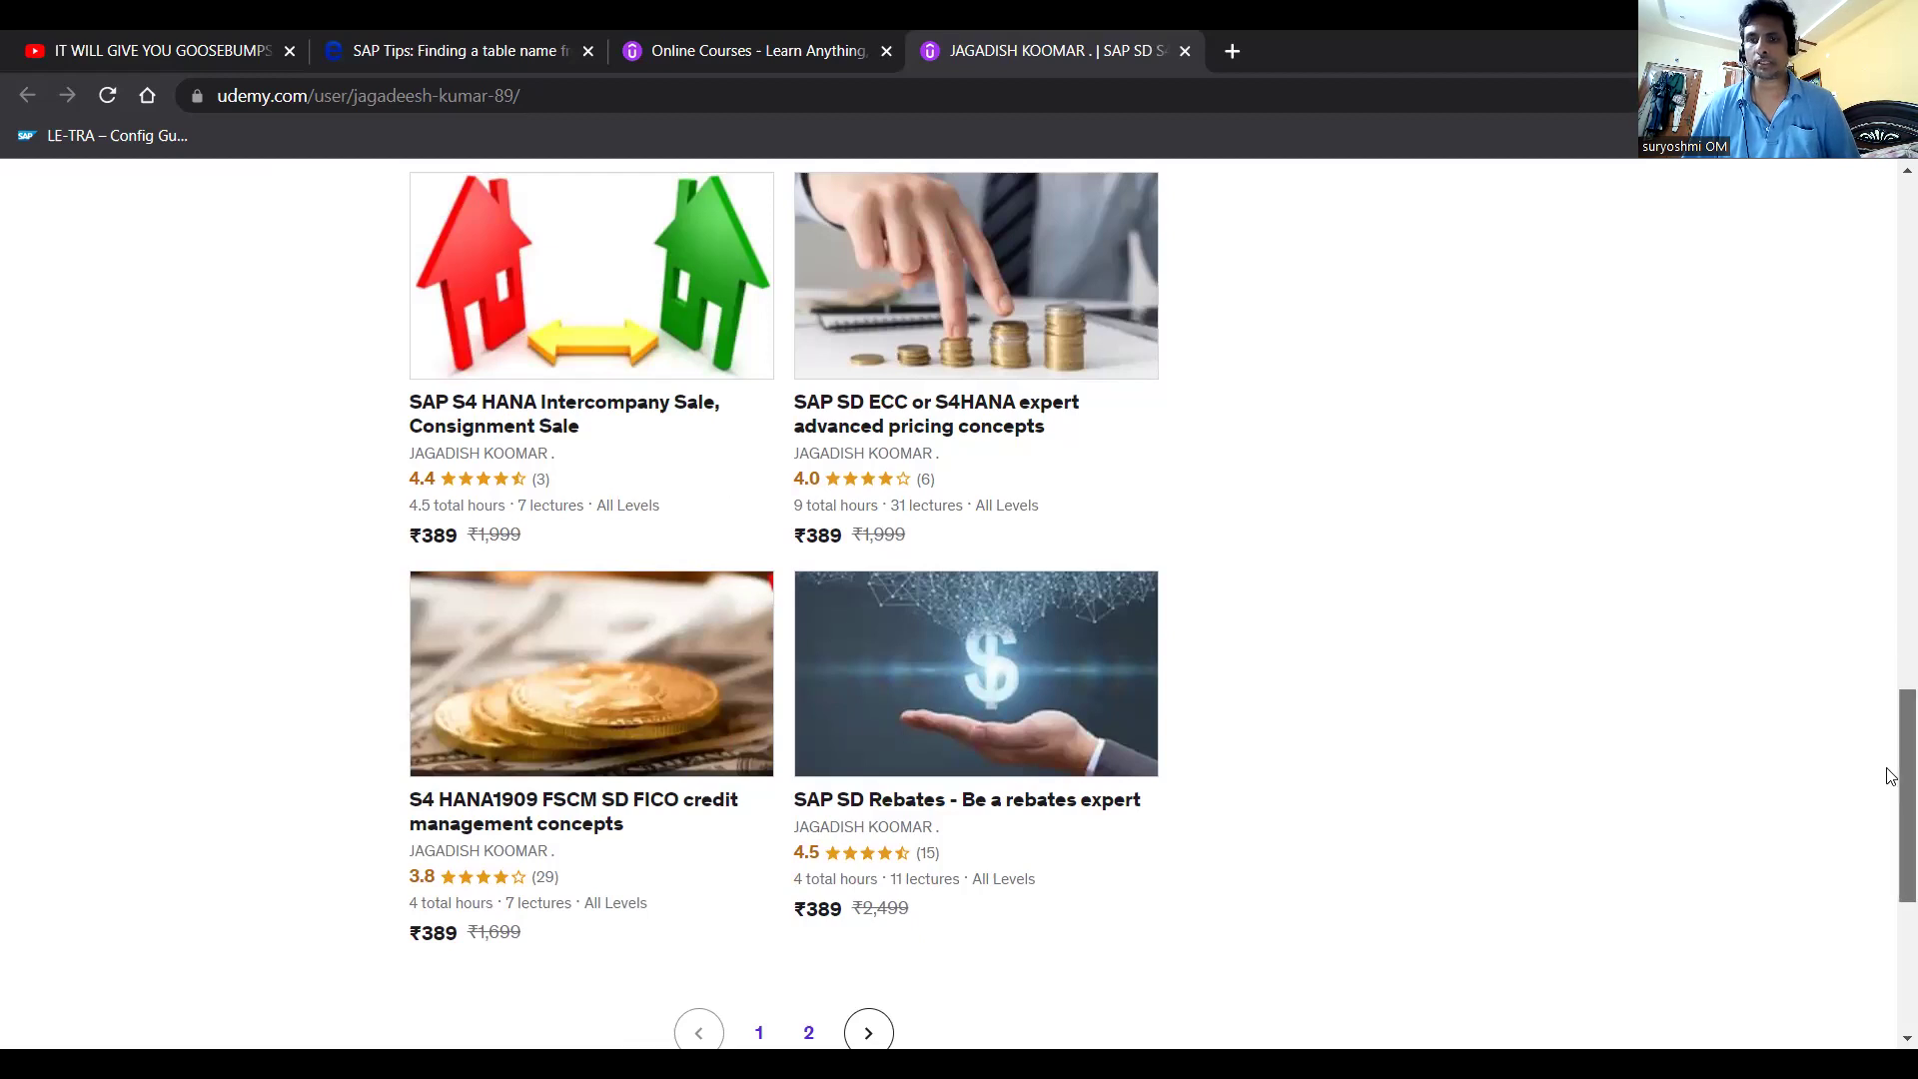
left_click_drag(1891, 776, 1907, 290)
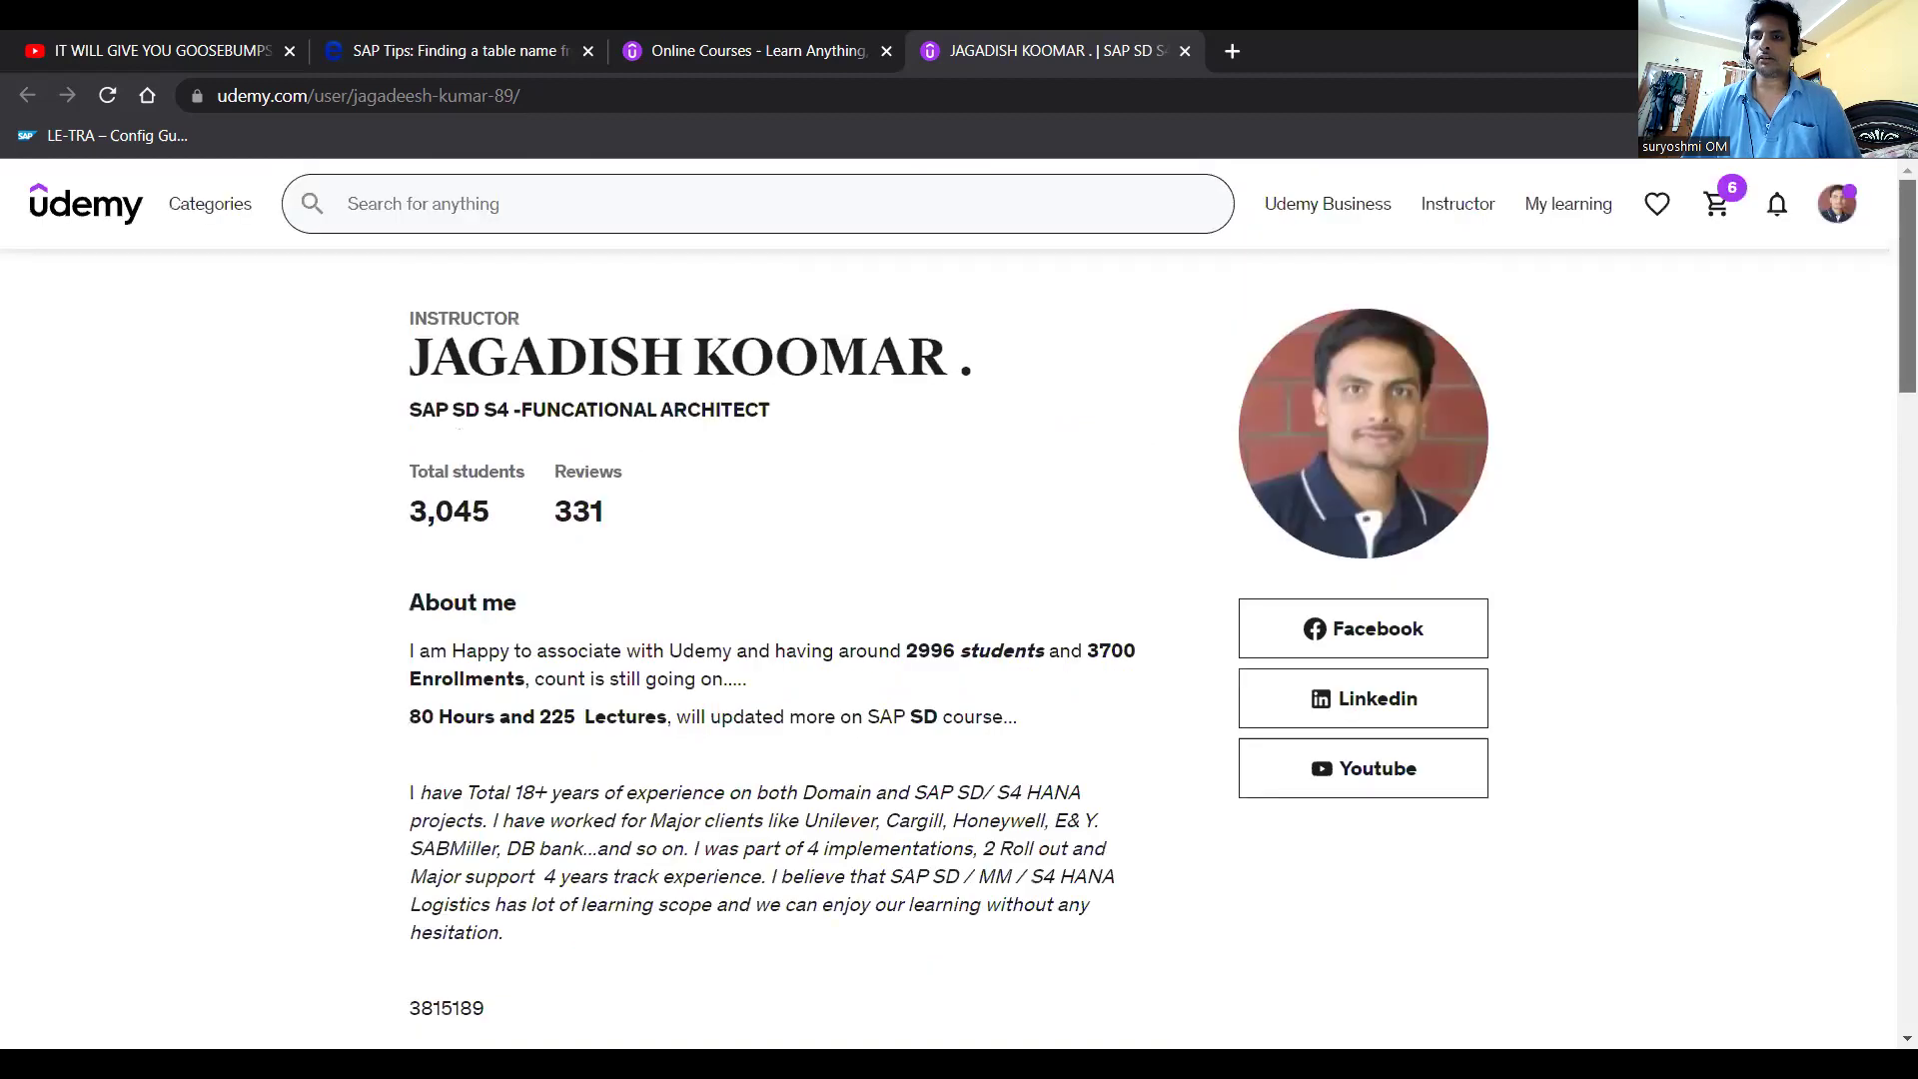